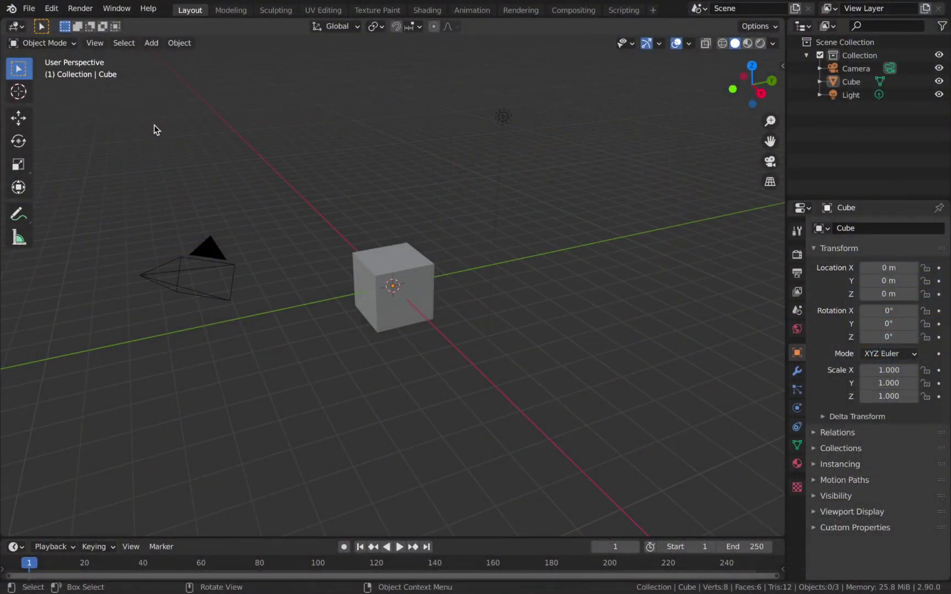
Delete the default cube, camera and light from the scene.
scroll(292, 180, down, 2)
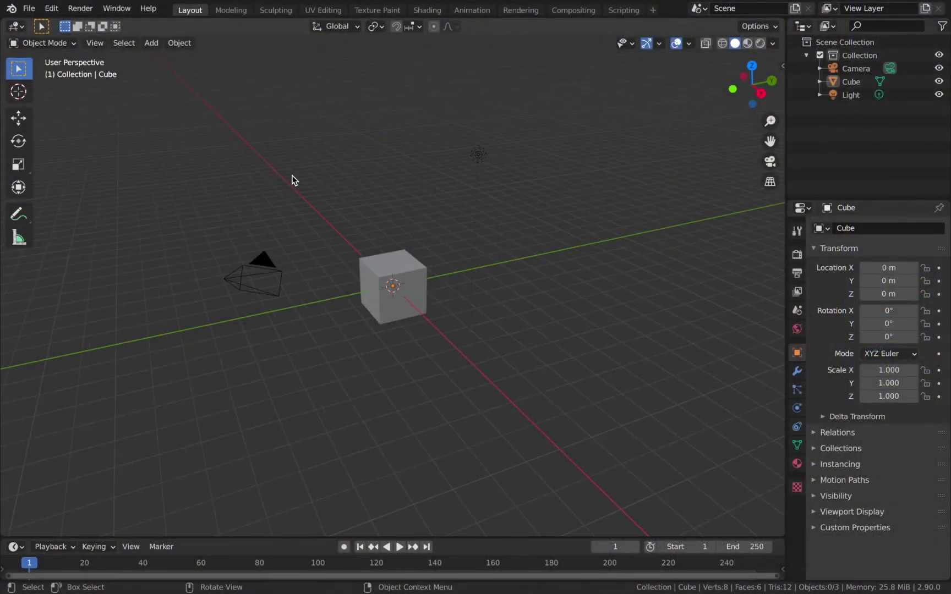
key(a)
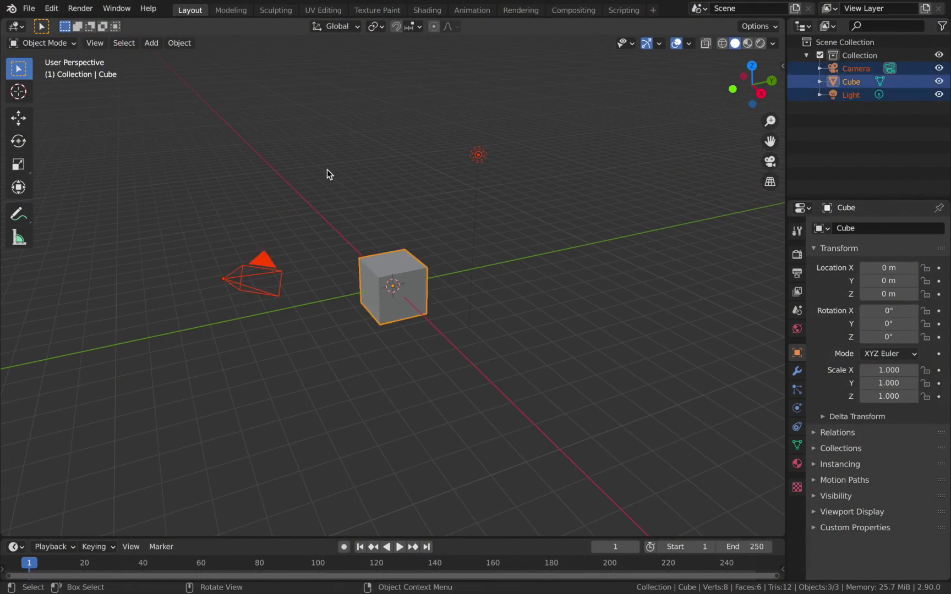
key(x)
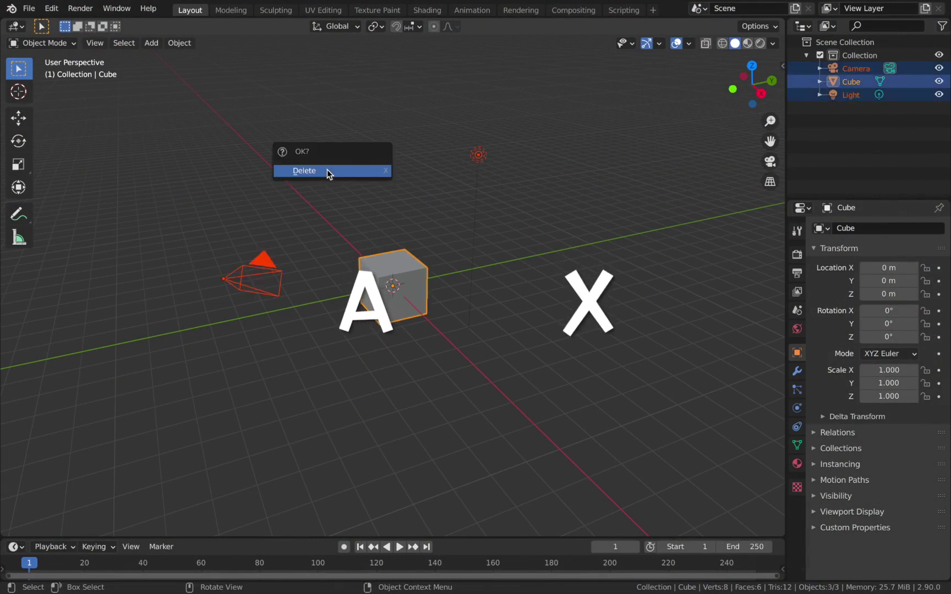
click(327, 170)
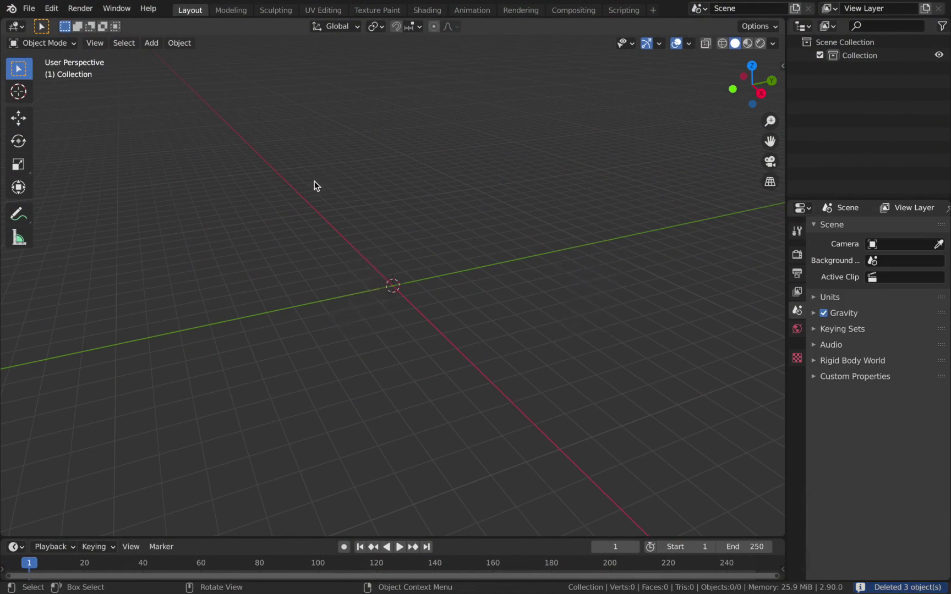
Add a UV Sphere at the origin and scale it by 8.
key(shift+a)
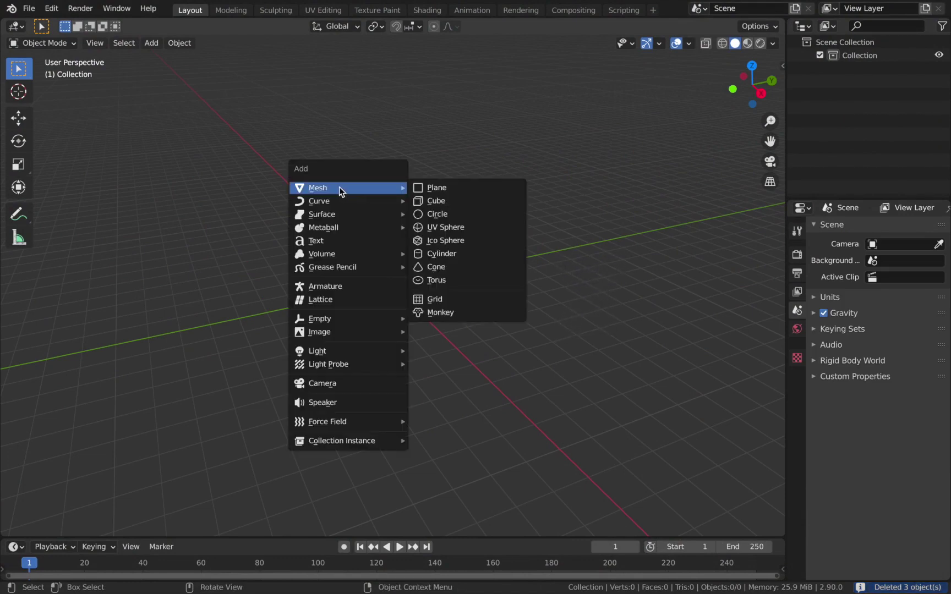
click(442, 227)
key(s)
key(8)
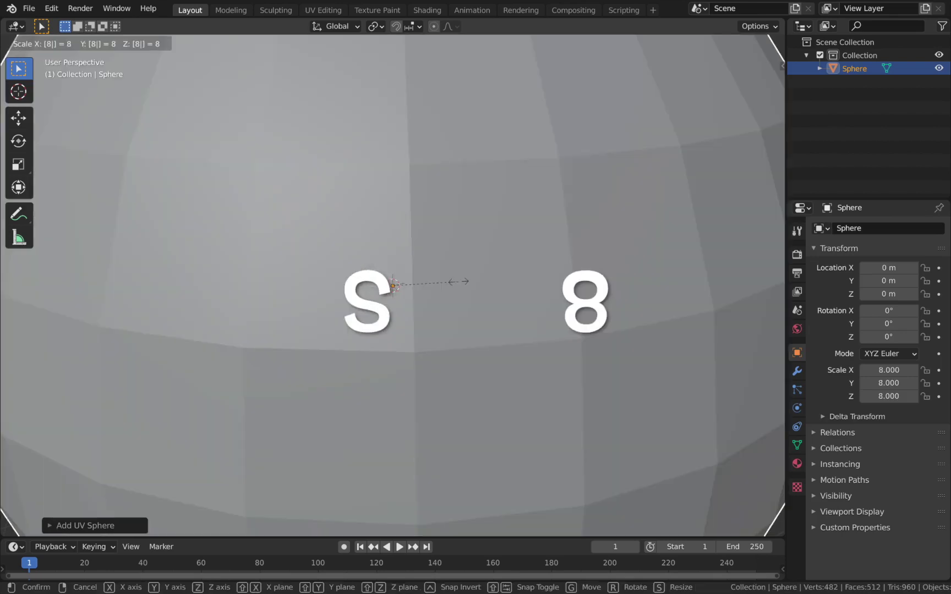
click(458, 281)
Give the sphere a Subdivision Surface modifier and smooth shading.
scroll(459, 282, down, 5)
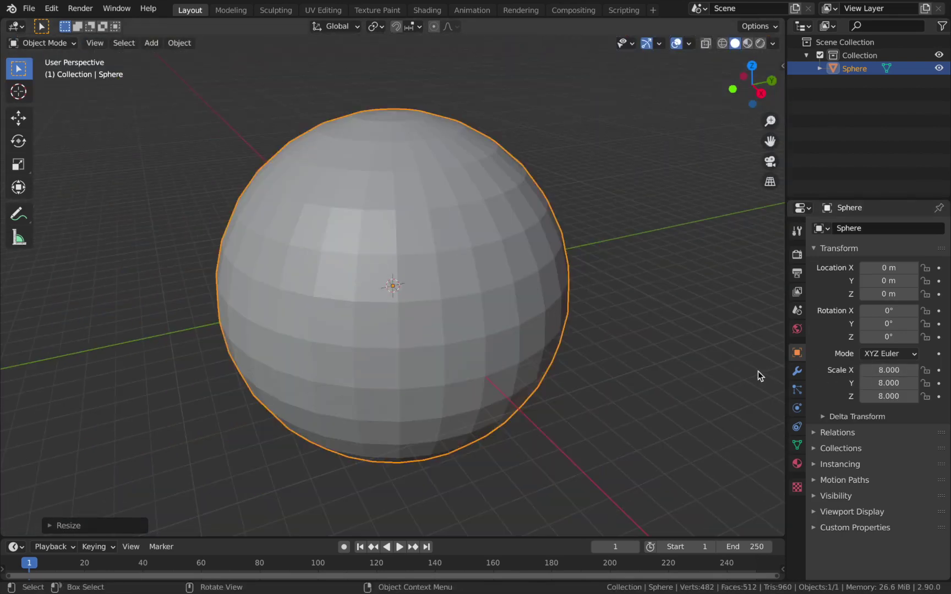
click(796, 372)
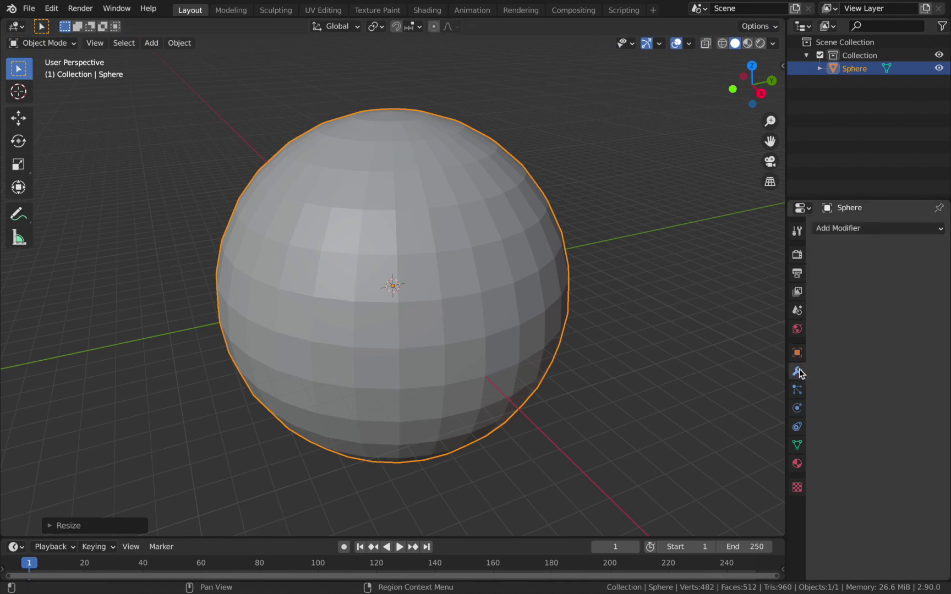
click(878, 225)
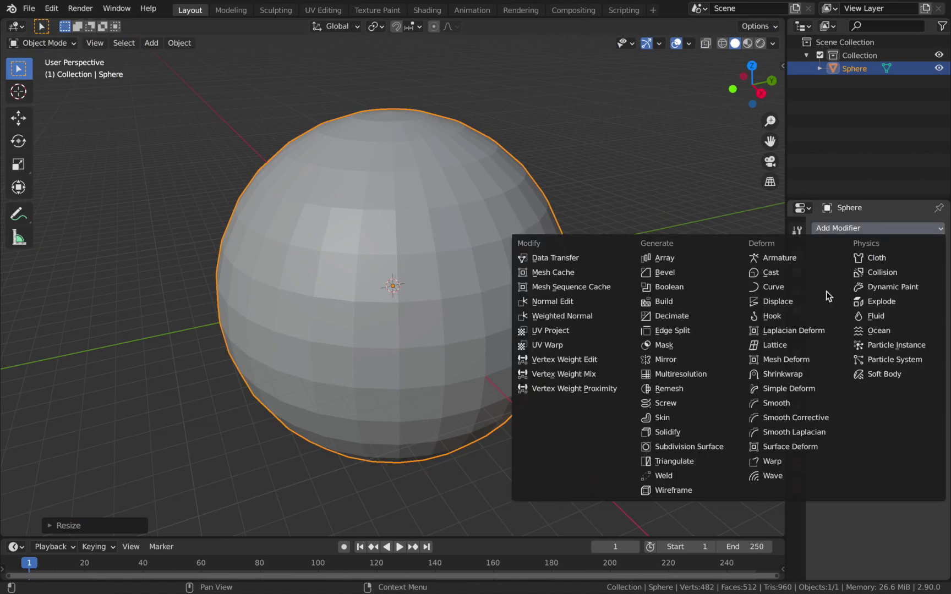
click(684, 451)
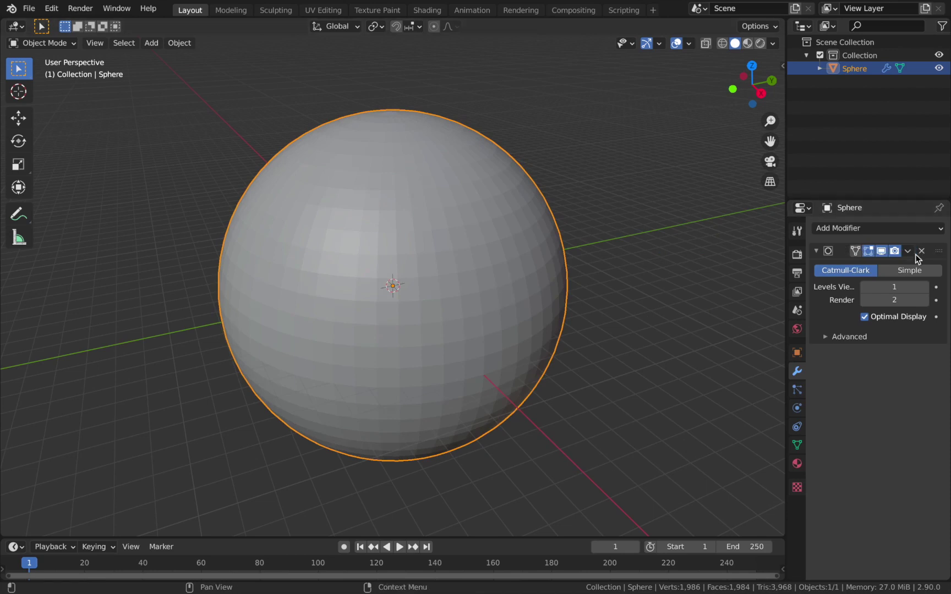
click(185, 47)
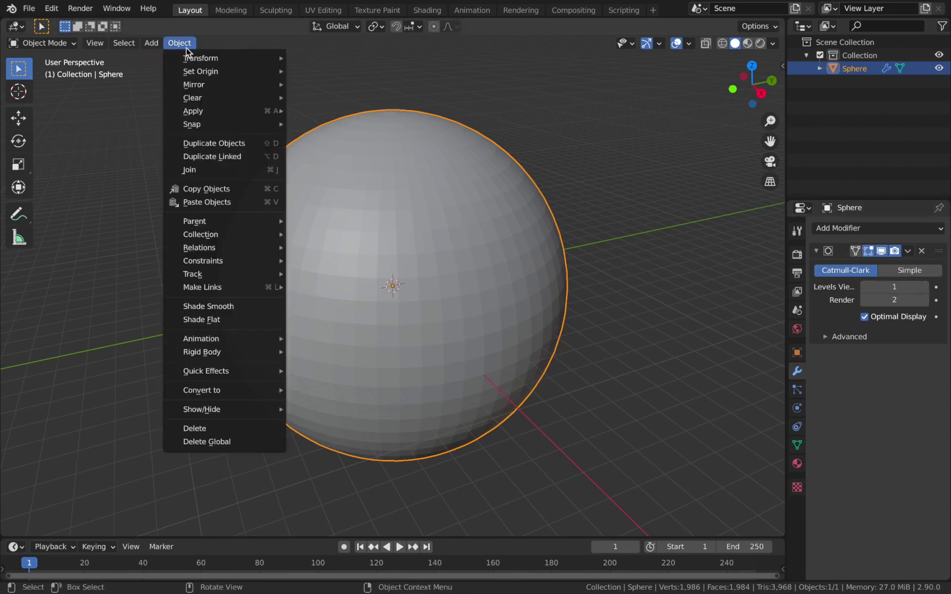
click(215, 307)
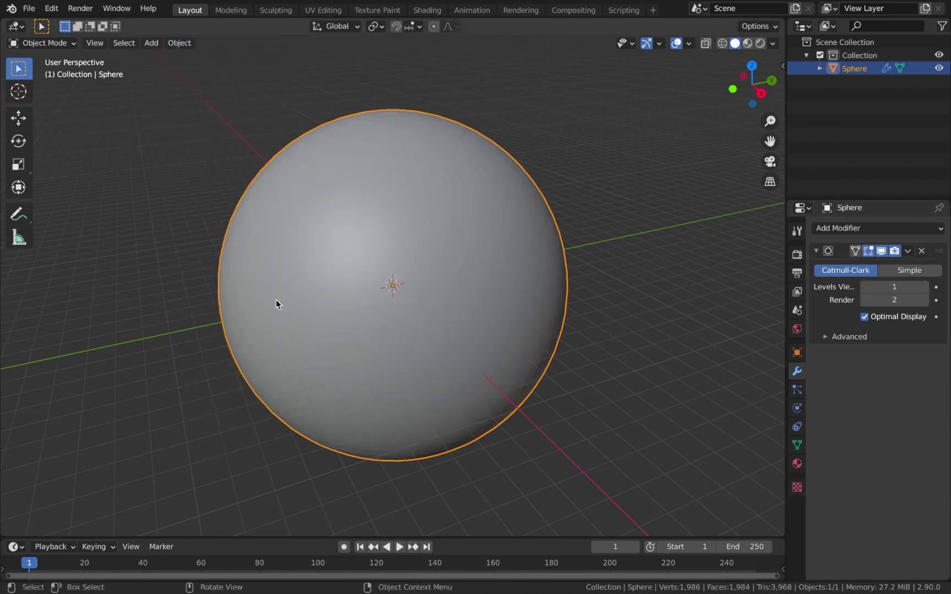
middle_drag(501, 228, 585, 266)
click(585, 266)
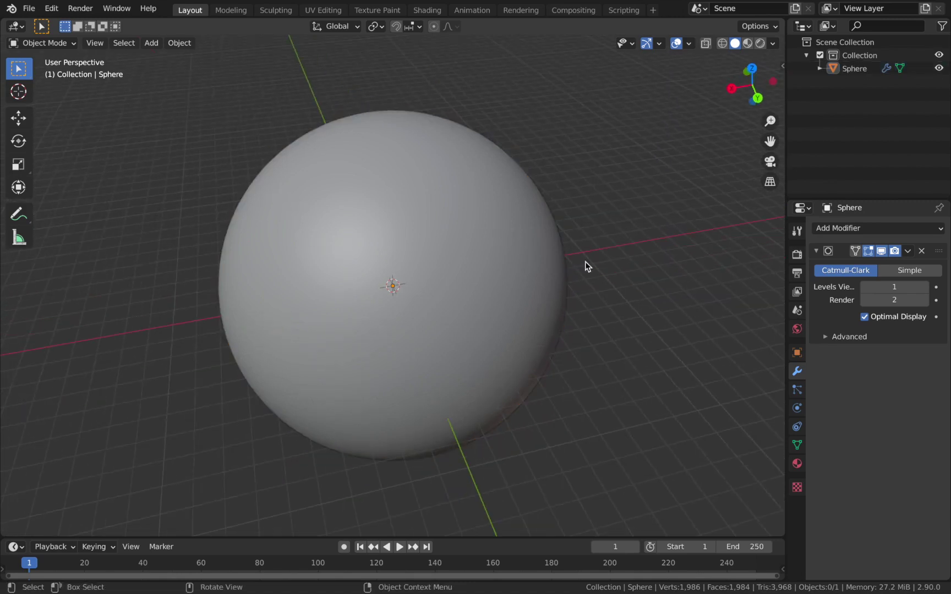
Add a new camera at the origin.
key(shift+a)
click(594, 463)
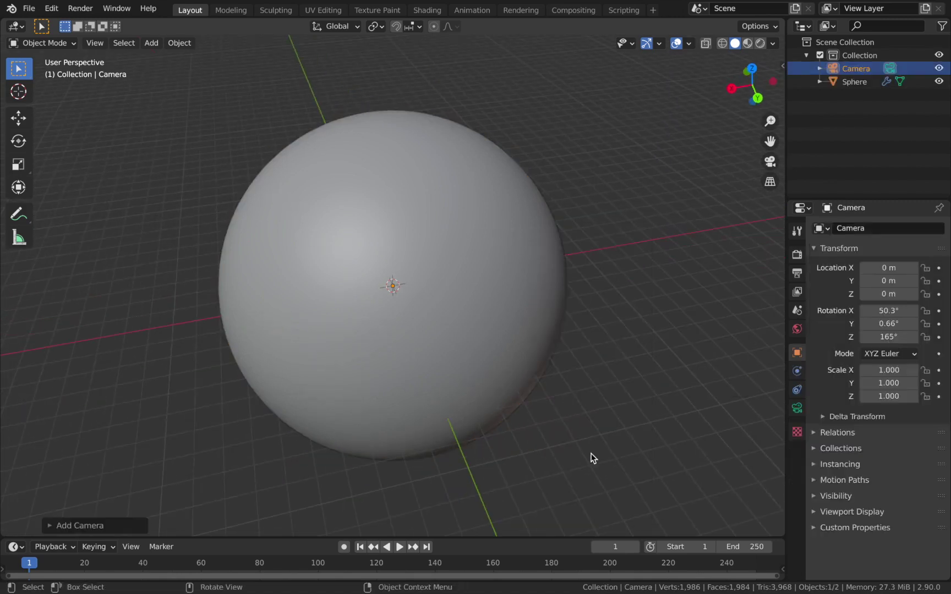
scroll(550, 387, up, 4)
scroll(550, 382, up, 5)
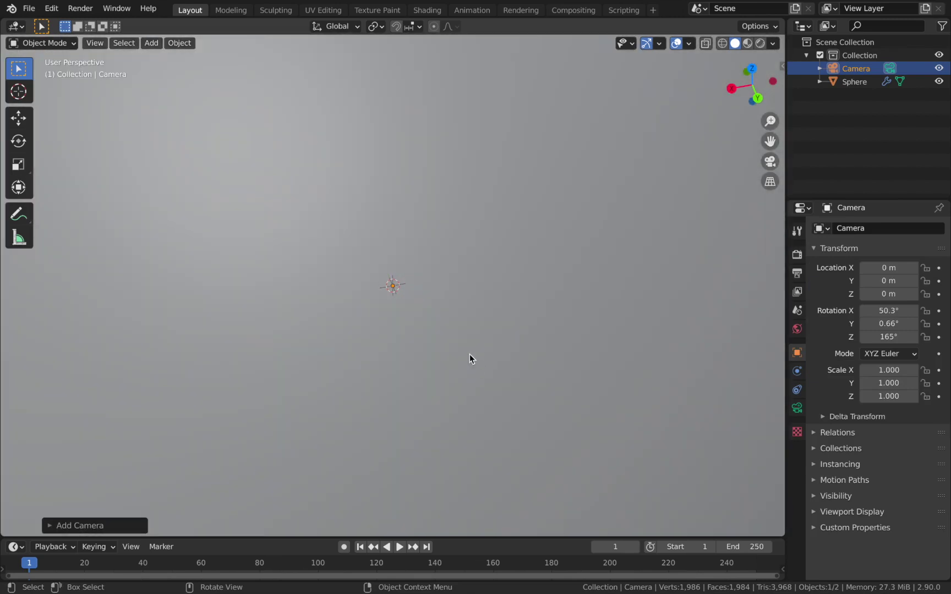
scroll(469, 354, down, 5)
middle_drag(469, 350, 513, 305)
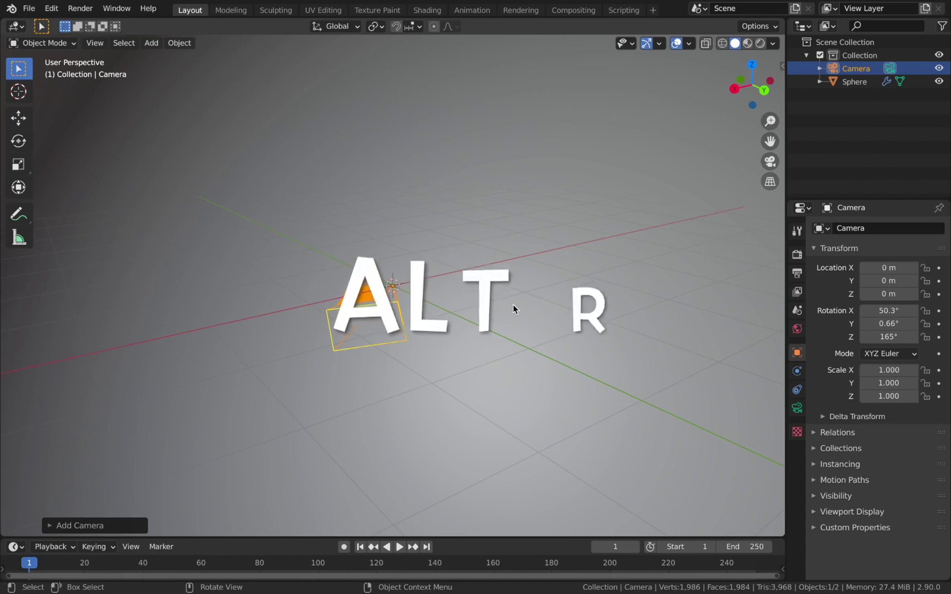
Clear the camera's rotation and move it 8 m up the Z axis.
key(alt+r)
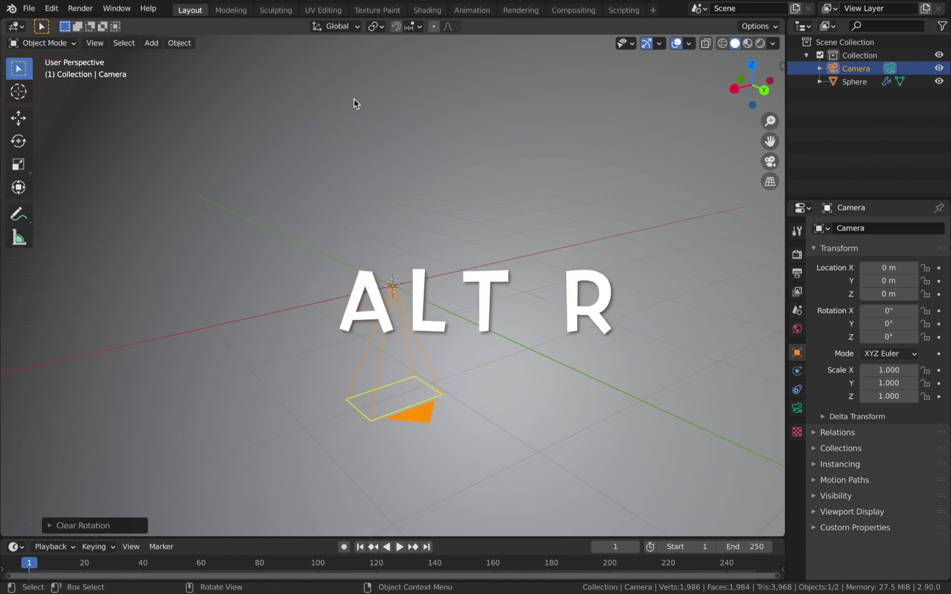
key(g)
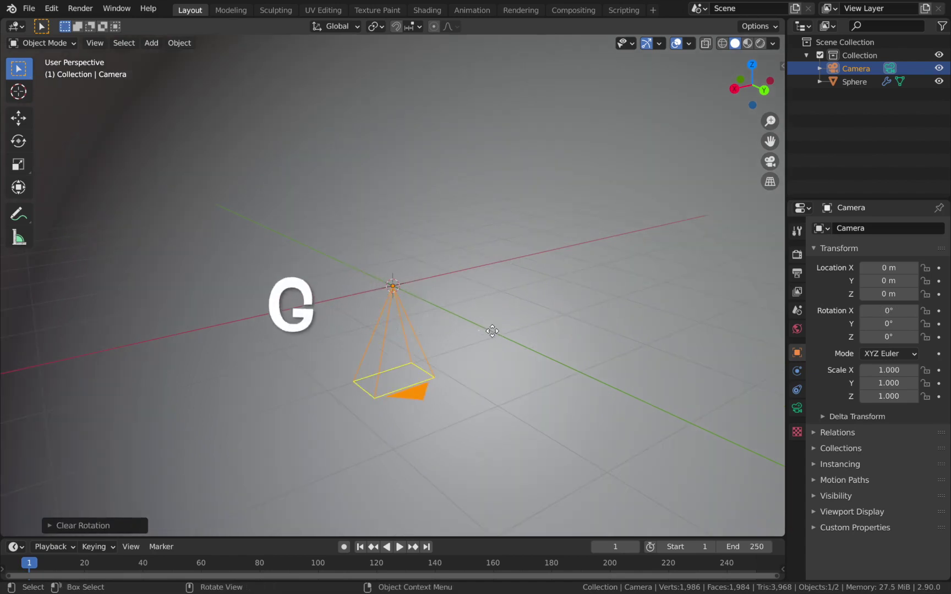
key(z)
key(8)
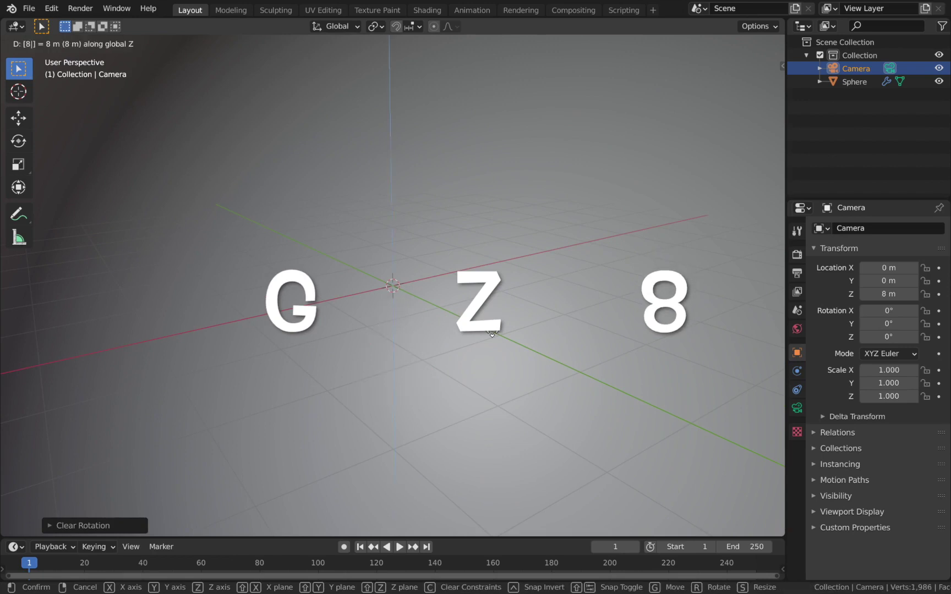
key(Return)
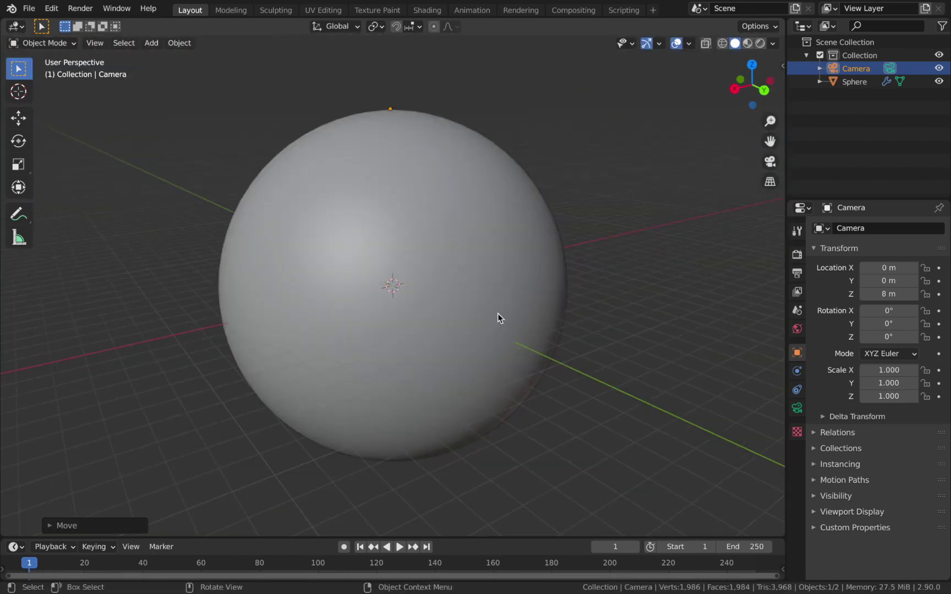
Check the camera view, then return to an angled view of the scene.
key(KP_0)
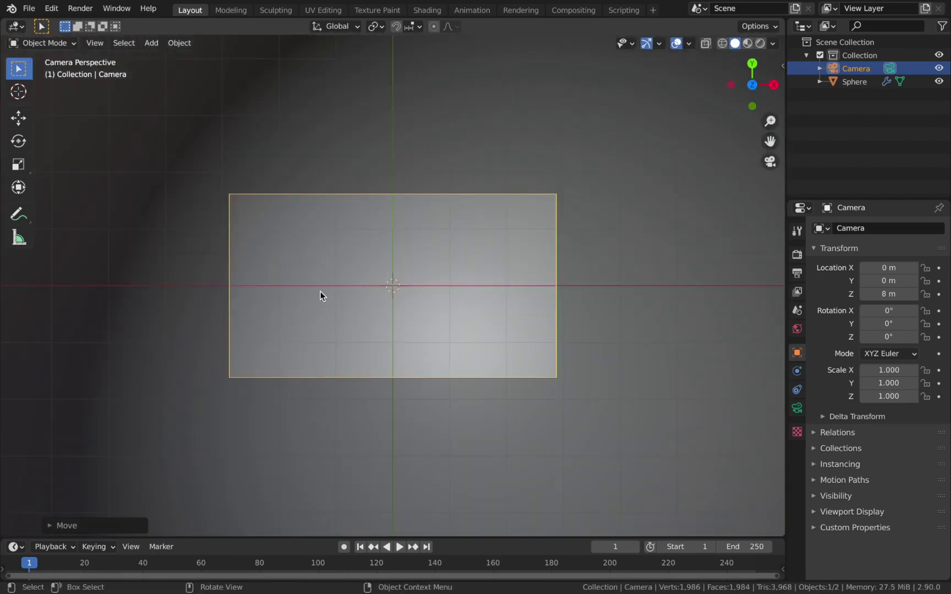
scroll(321, 296, down, 2)
middle_drag(327, 291, 327, 266)
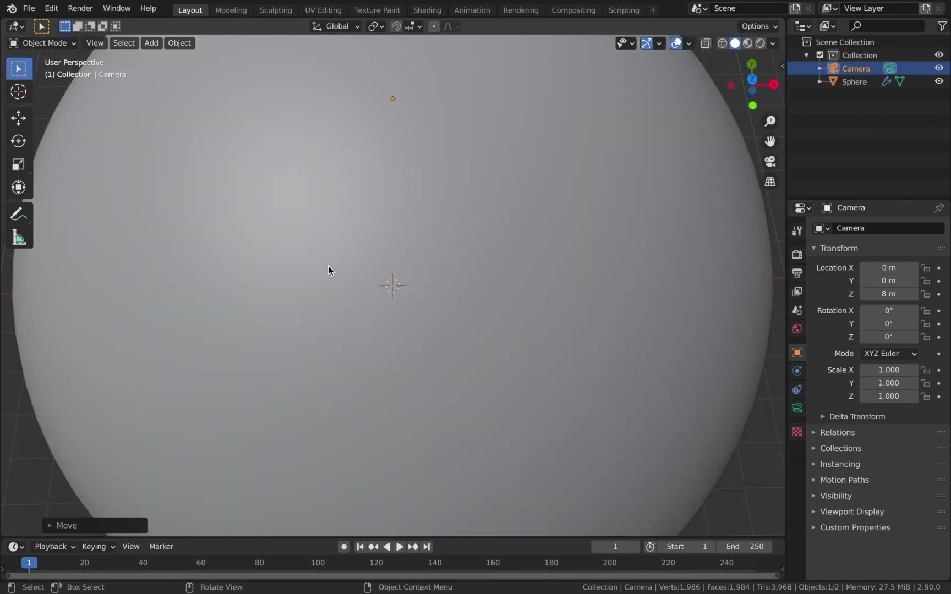
scroll(328, 266, down, 6)
middle_drag(339, 208, 372, 306)
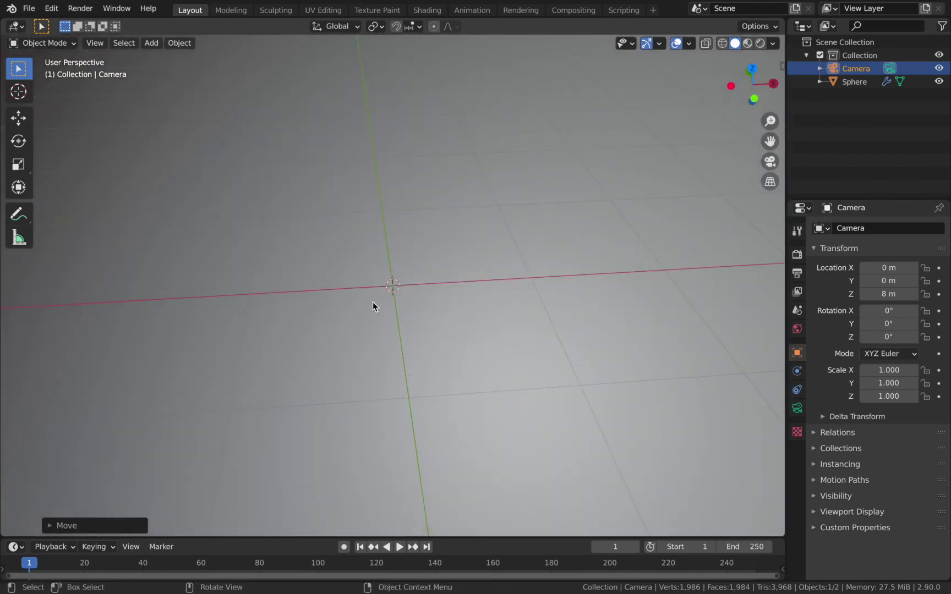
Switch to top view with rendered viewport shading.
key(KP_7)
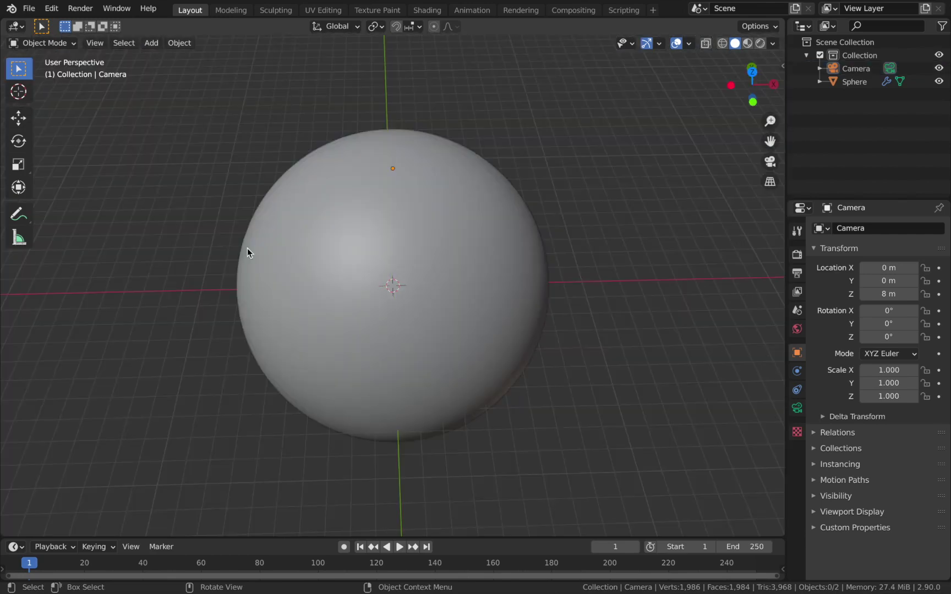
key(z)
key(KP_8)
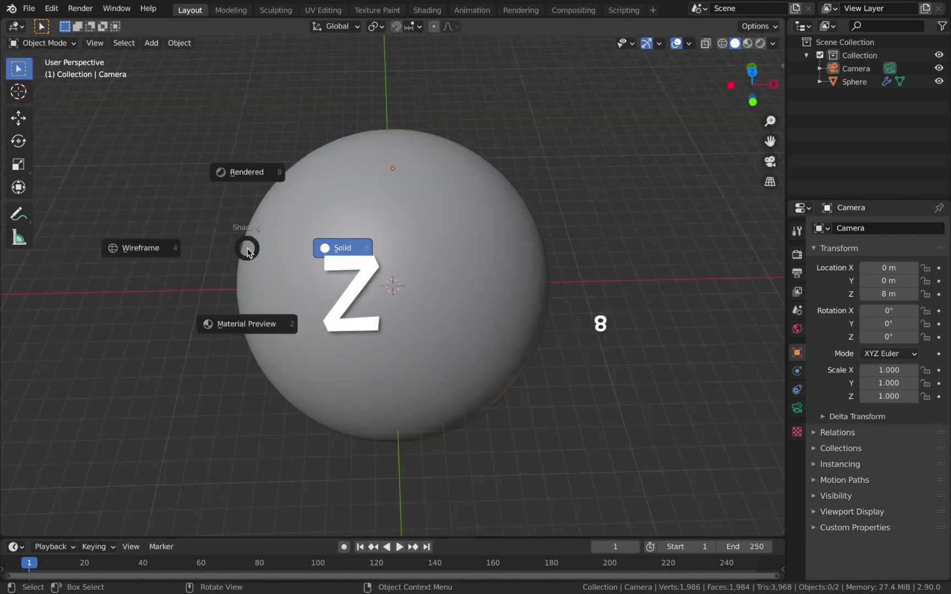
click(247, 173)
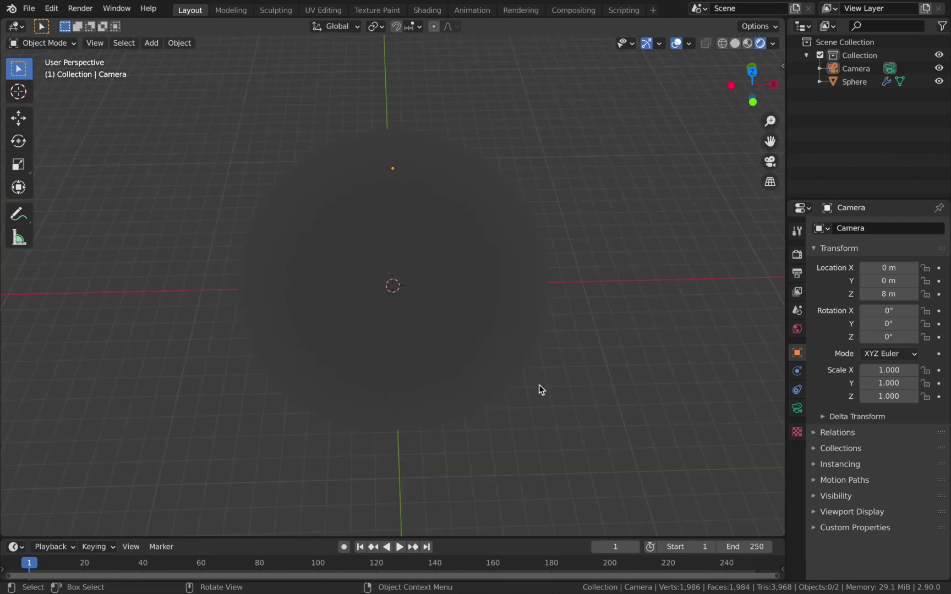
Set the World background colour to fully black.
click(796, 329)
click(881, 316)
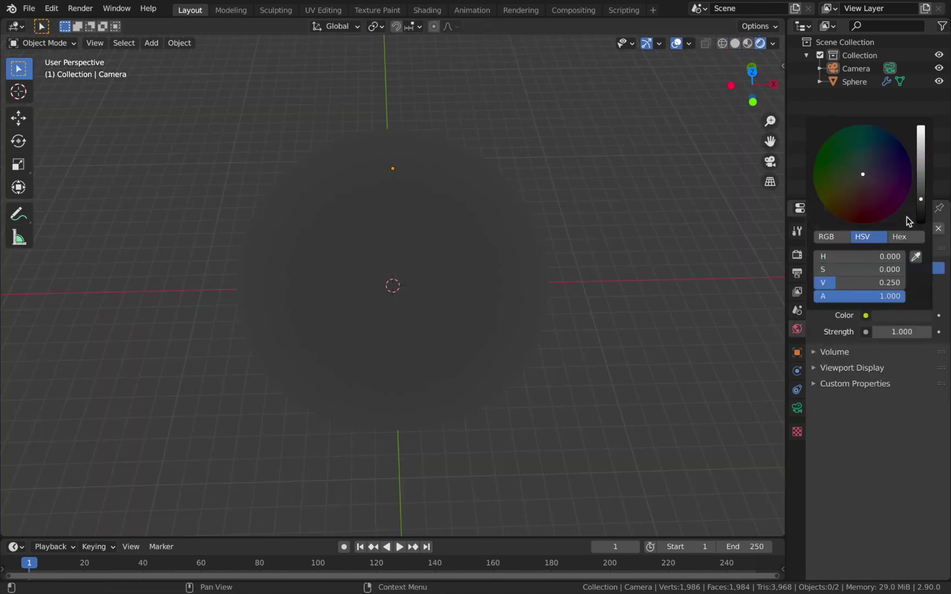
drag(920, 199, 920, 223)
View through the camera with overlays hidden and select the Sphere.
key(KP_0)
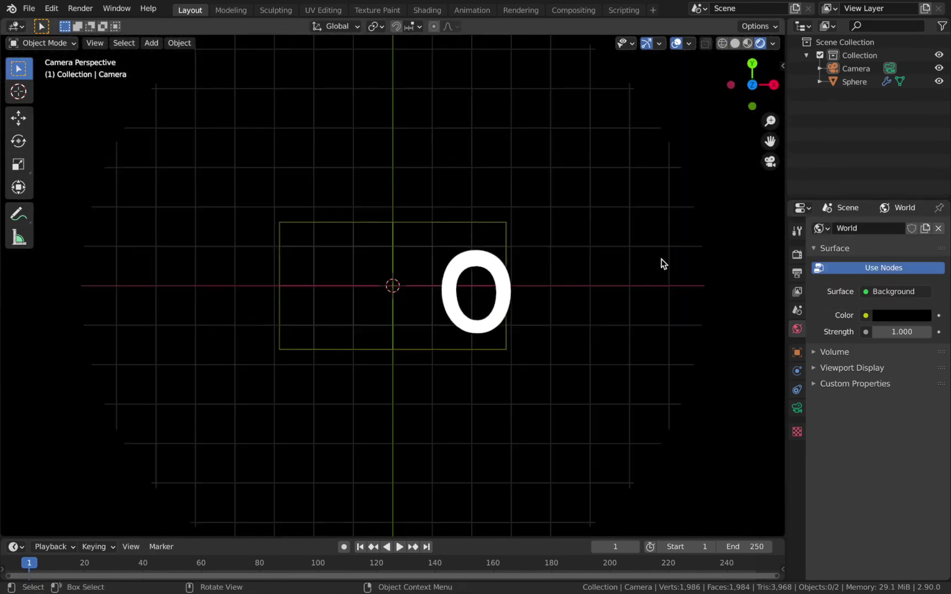
click(677, 44)
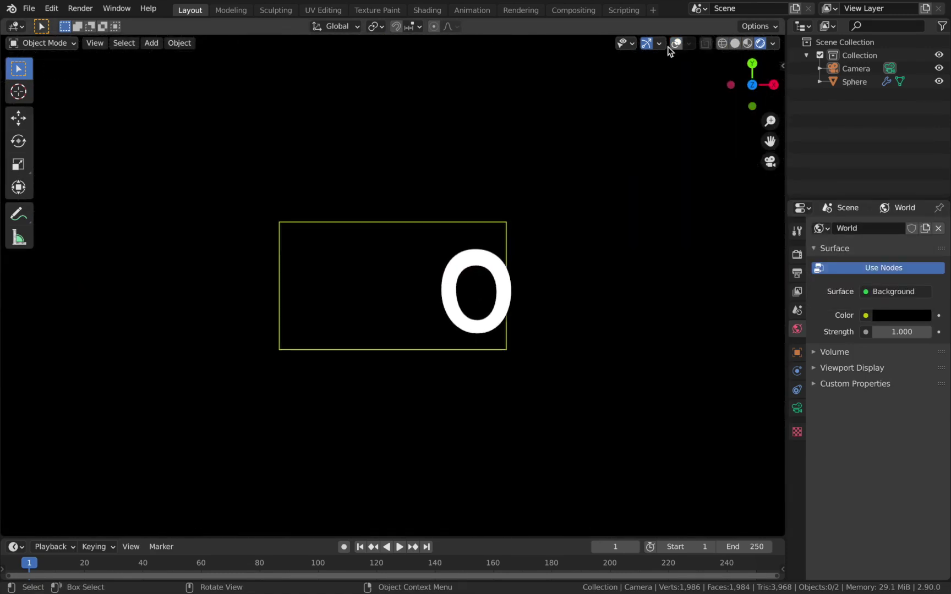
click(601, 250)
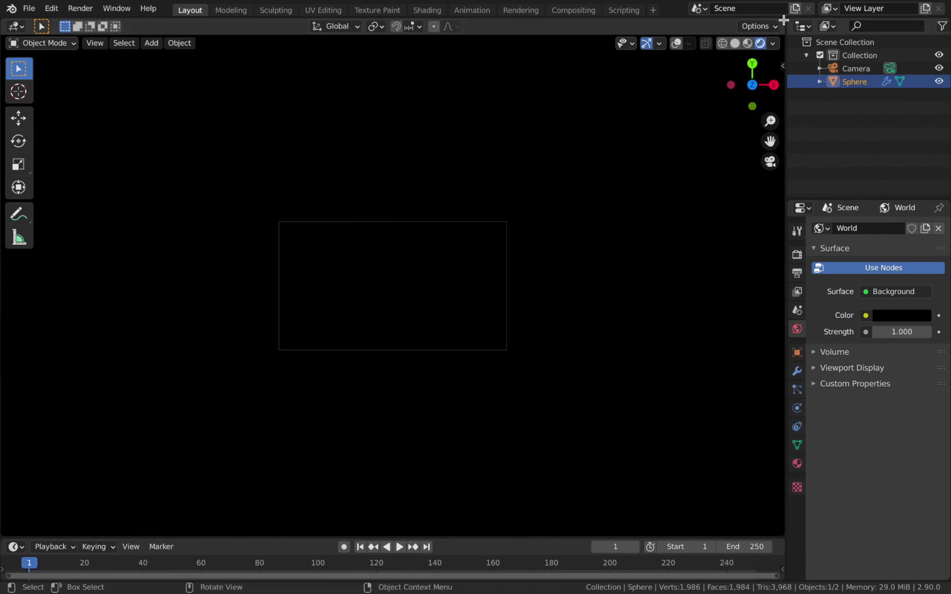
Split the viewport and make the right area a Shader Editor.
drag(782, 19, 374, 70)
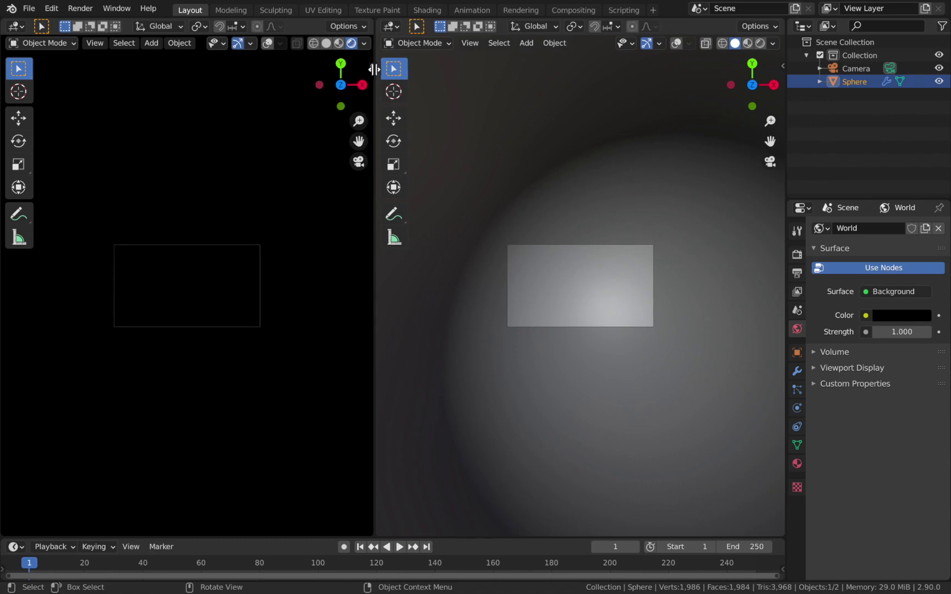
click(391, 26)
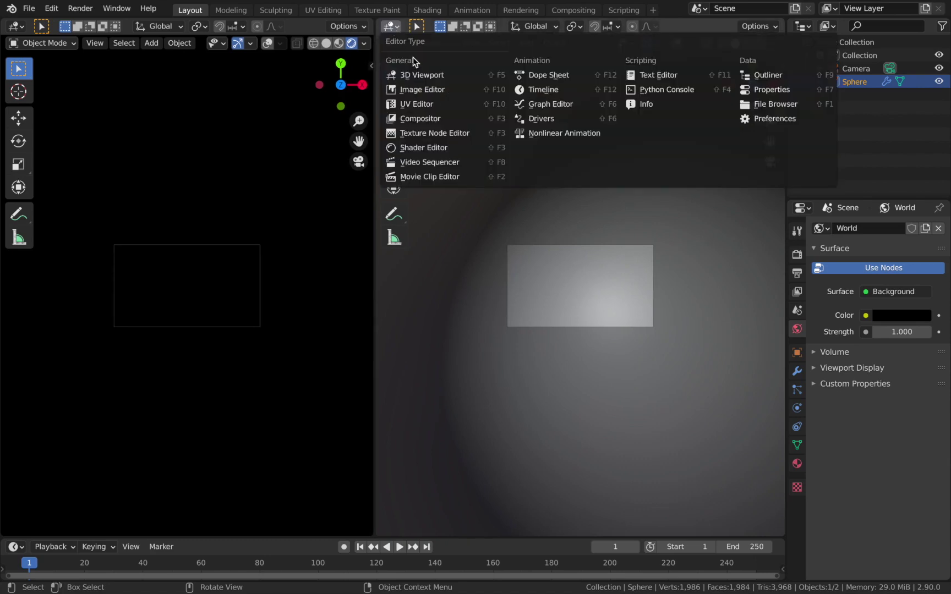
click(425, 148)
key(n)
key(n)
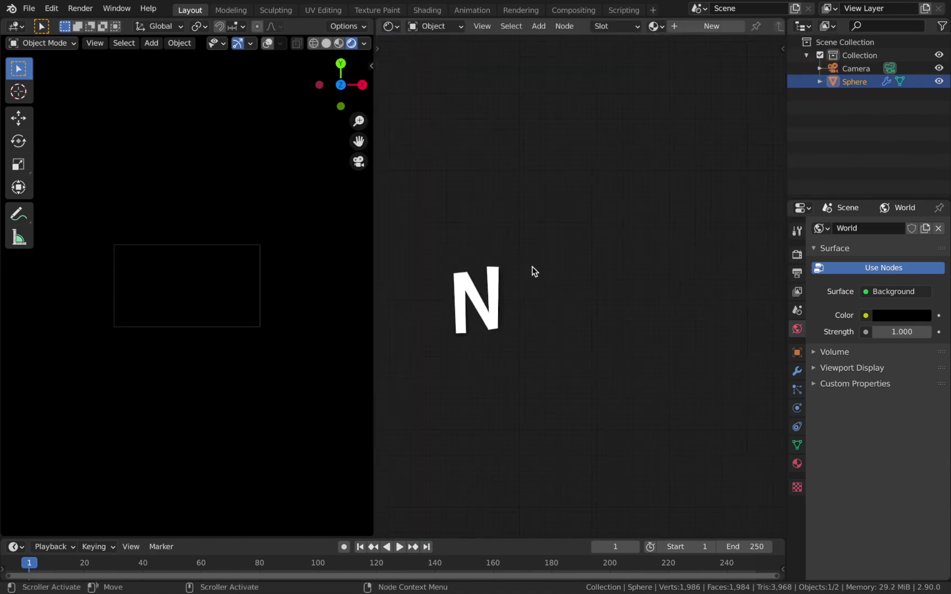
Create a new material on the Sphere and delete its Principled BSDF node.
click(671, 29)
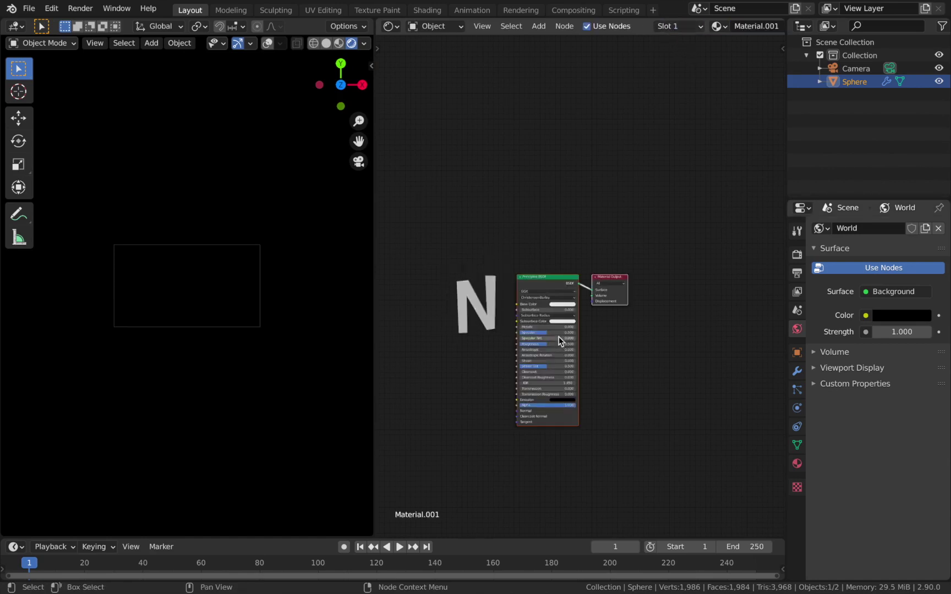
click(530, 275)
key(Delete)
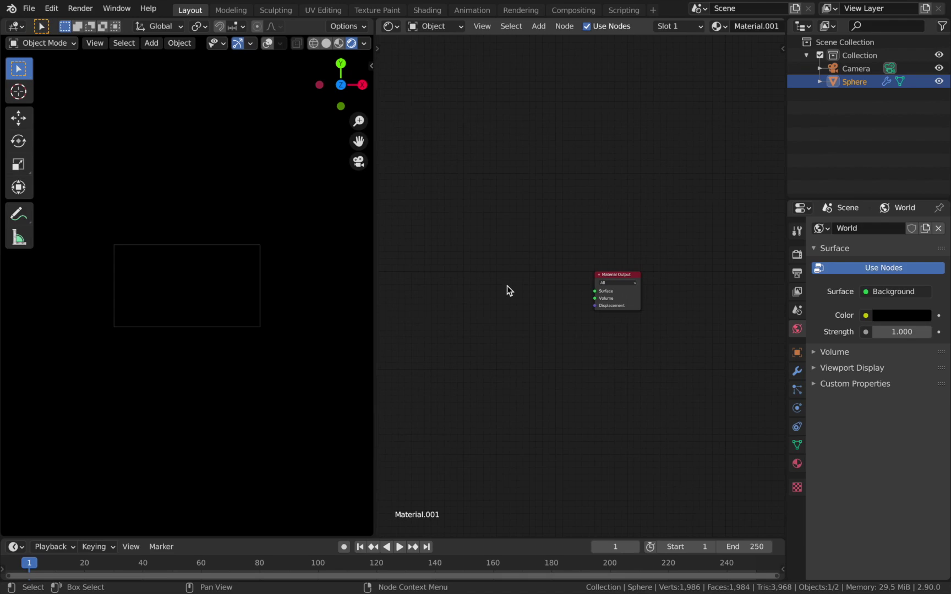
Add an Emission shader wired into the Material Output's Surface input.
key(shift+a)
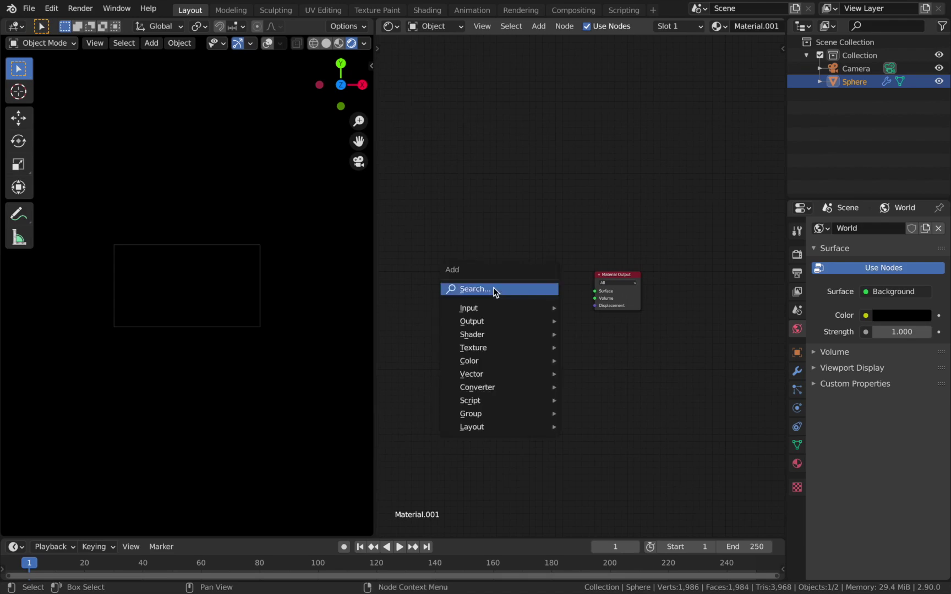
mouse_move(499, 335)
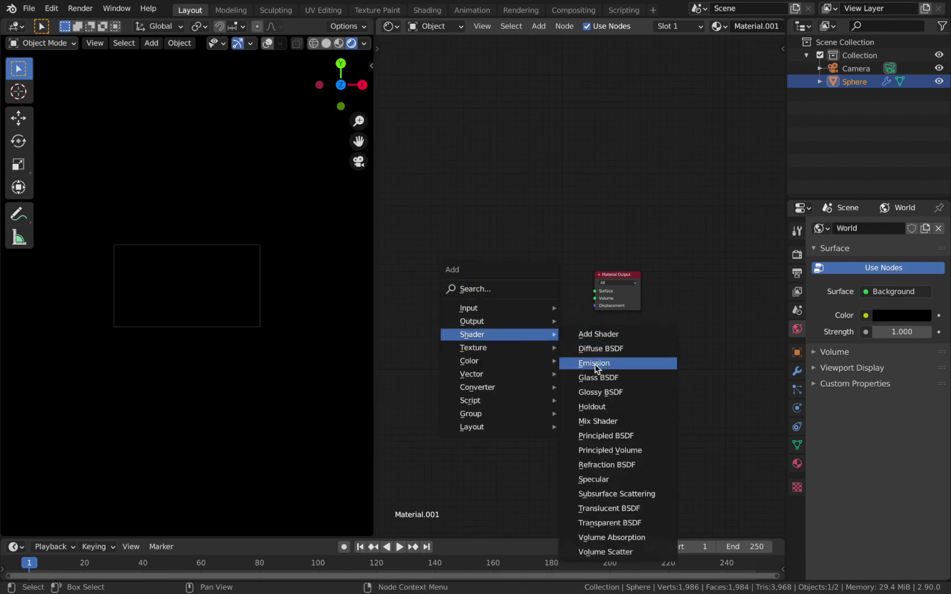
click(595, 363)
click(511, 278)
drag(553, 286, 595, 291)
scroll(583, 294, up, 2)
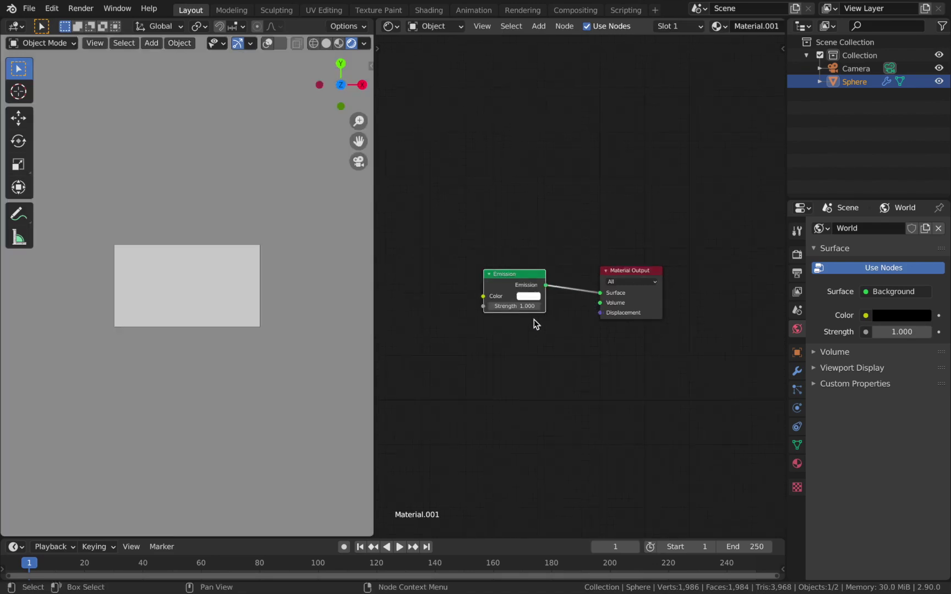
click(499, 306)
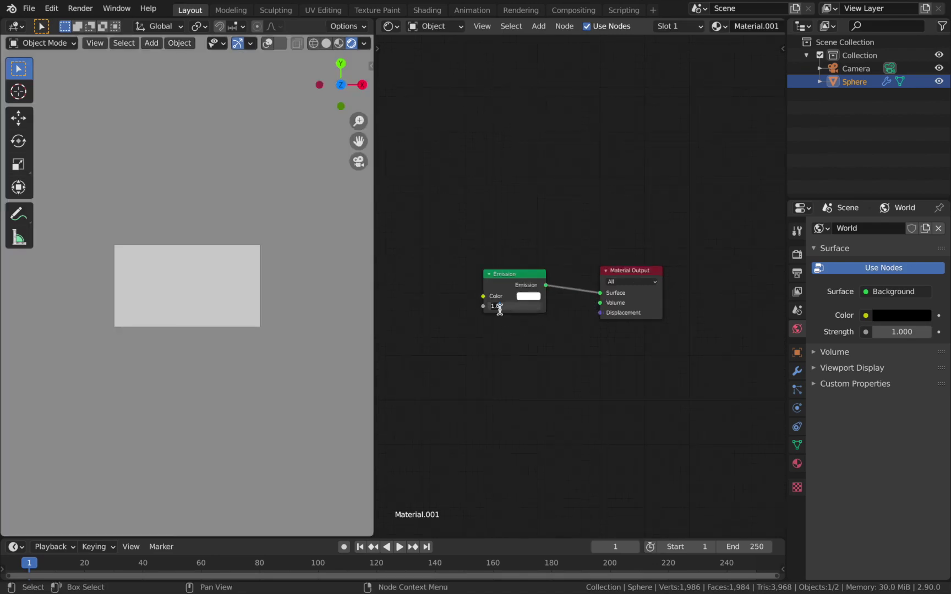
Set Emission strength to 8 and feed a ColorRamp into the Emission colour.
text(8)
key(Return)
scroll(498, 308, down, 1)
key(shift+a)
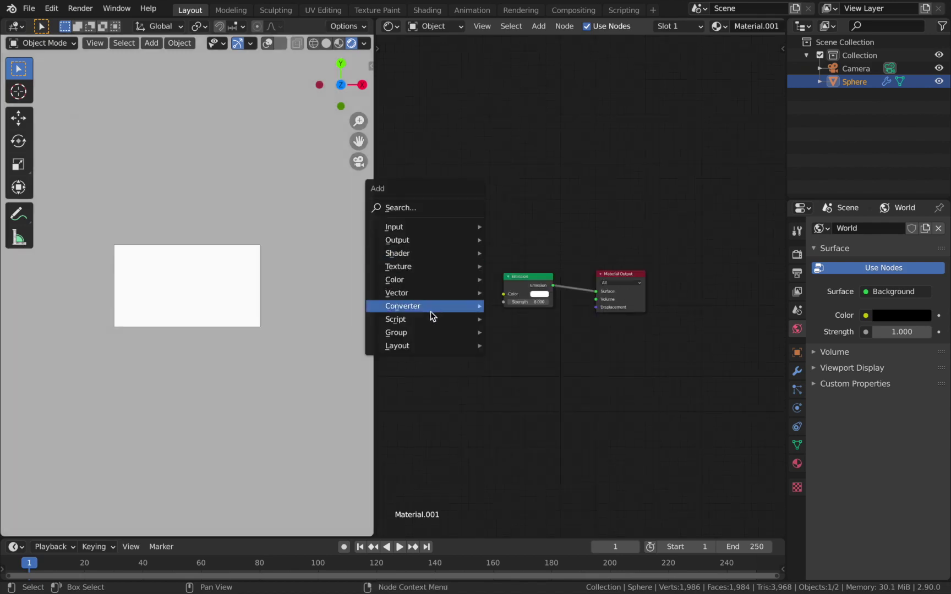
mouse_move(433, 309)
click(518, 333)
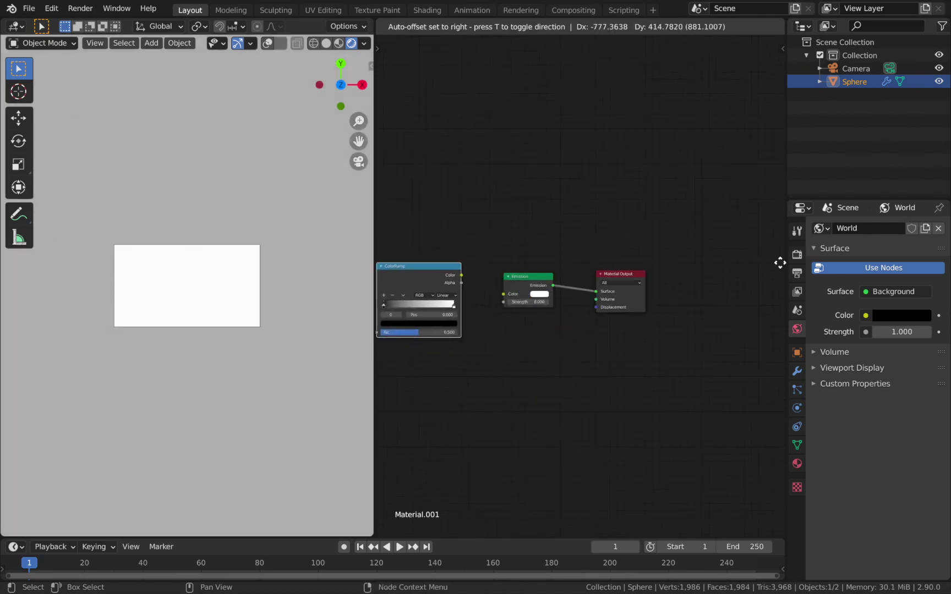
click(779, 266)
key(Home)
drag(539, 271, 587, 288)
scroll(473, 244, down, 1)
Connect a Wave Texture's Fac to the ColorRamp and move the black stop right.
key(shift+a)
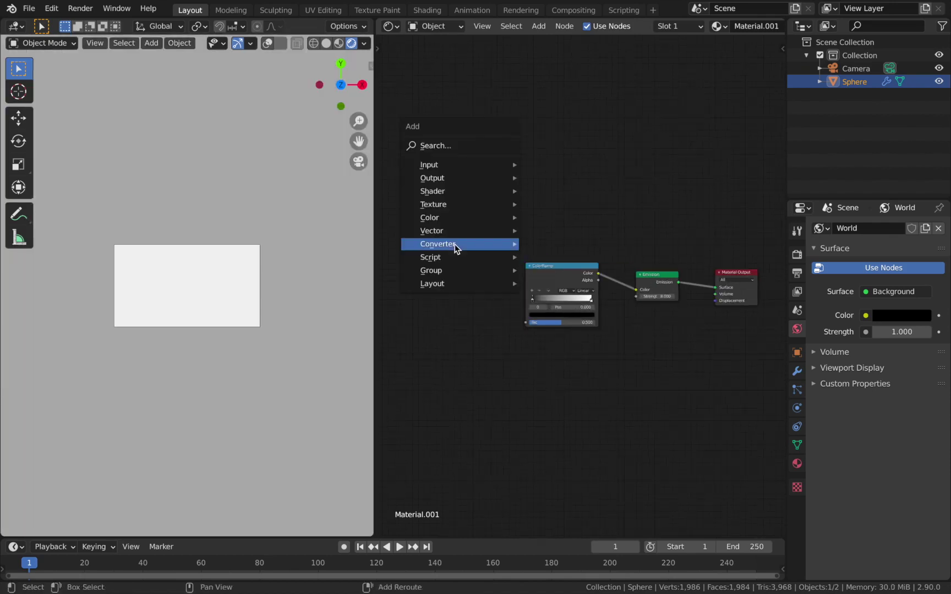
mouse_move(454, 243)
mouse_move(452, 205)
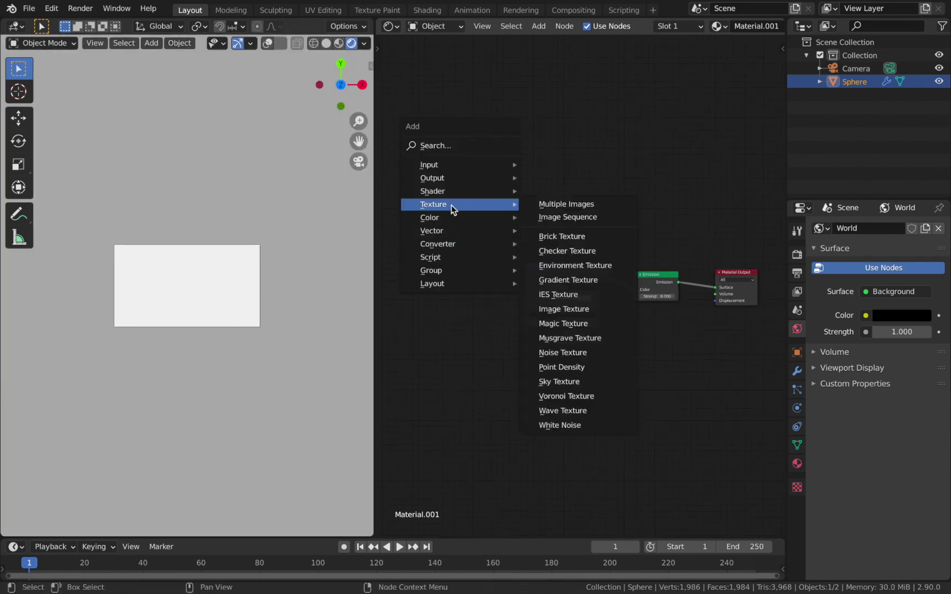
click(553, 412)
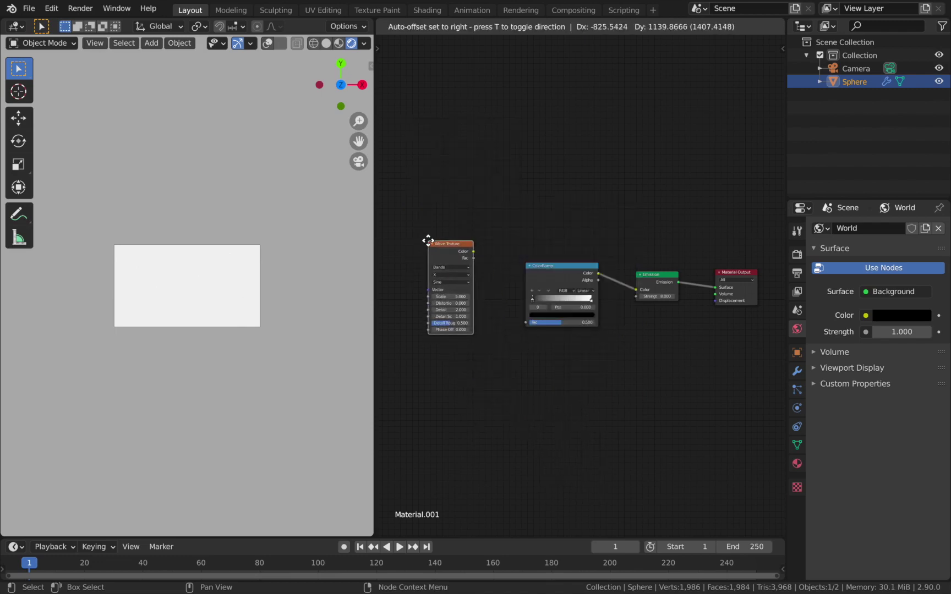
click(429, 241)
drag(474, 258, 527, 323)
scroll(461, 325, up, 1)
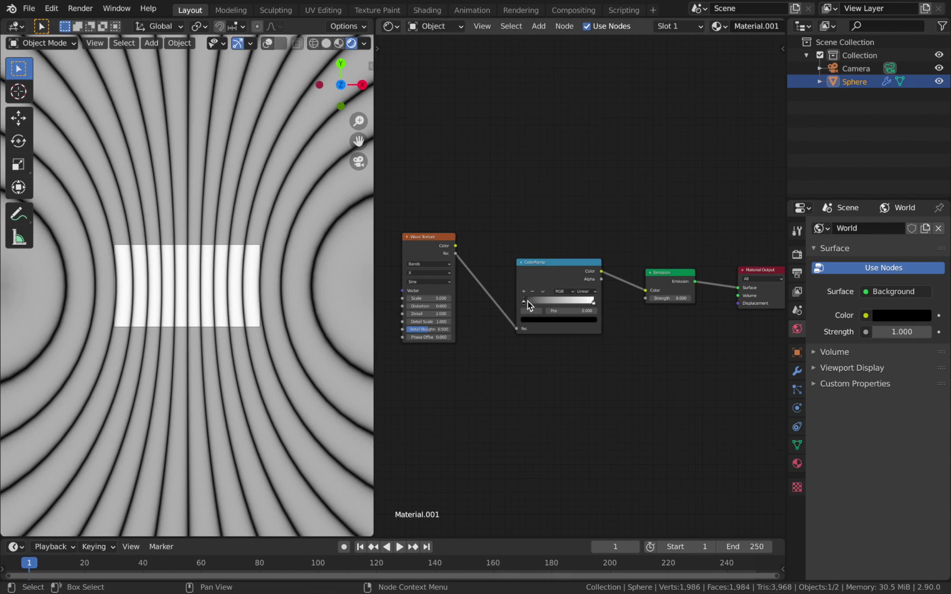
drag(524, 301, 593, 309)
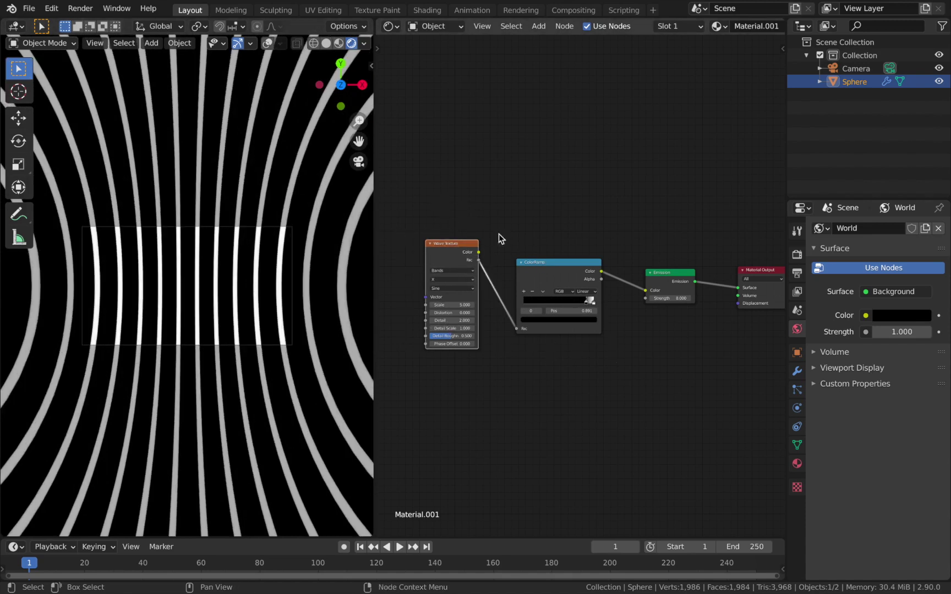
click(51, 9)
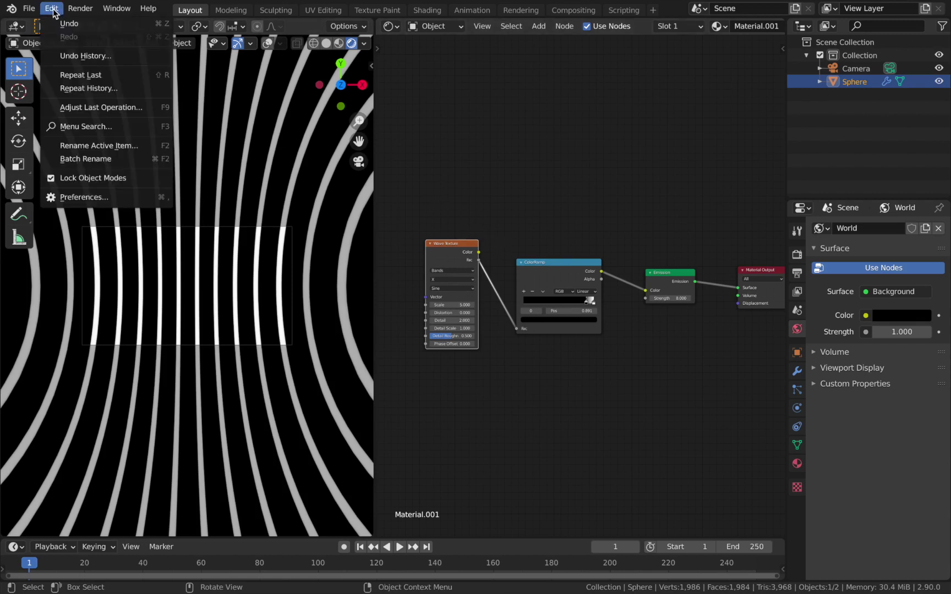
Search 'node' in Preferences Add-ons and enable Node Wrangler.
click(82, 196)
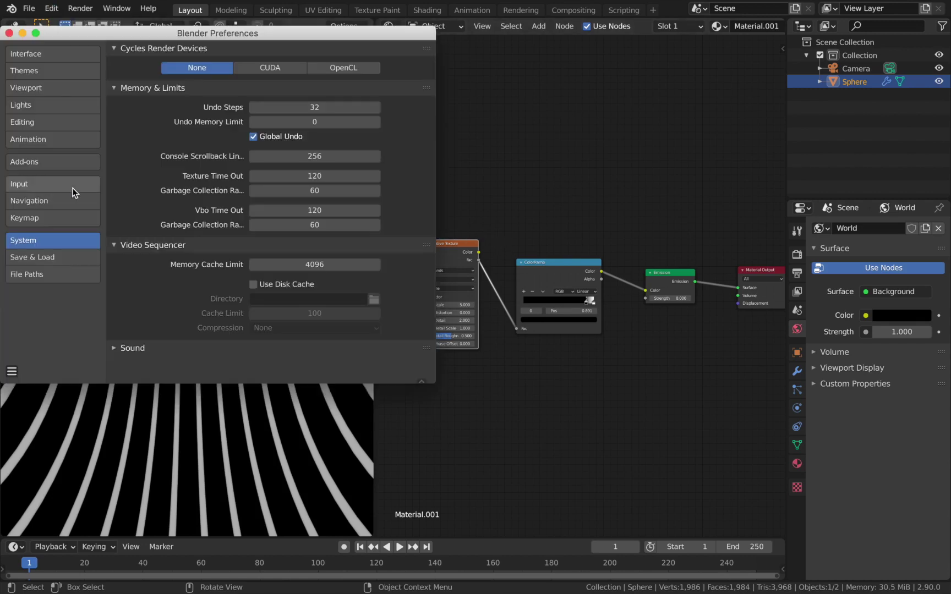
click(66, 162)
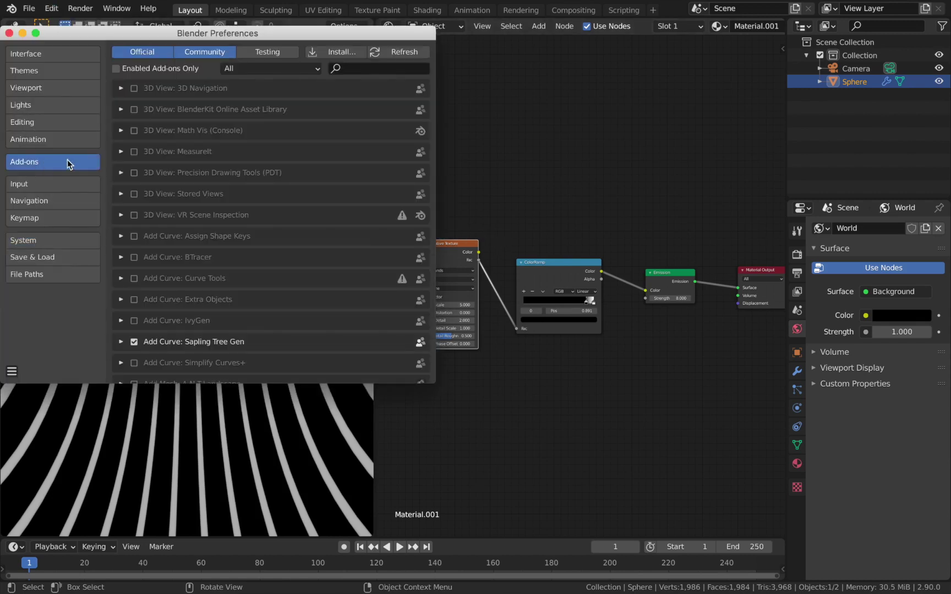
click(349, 67)
text(node)
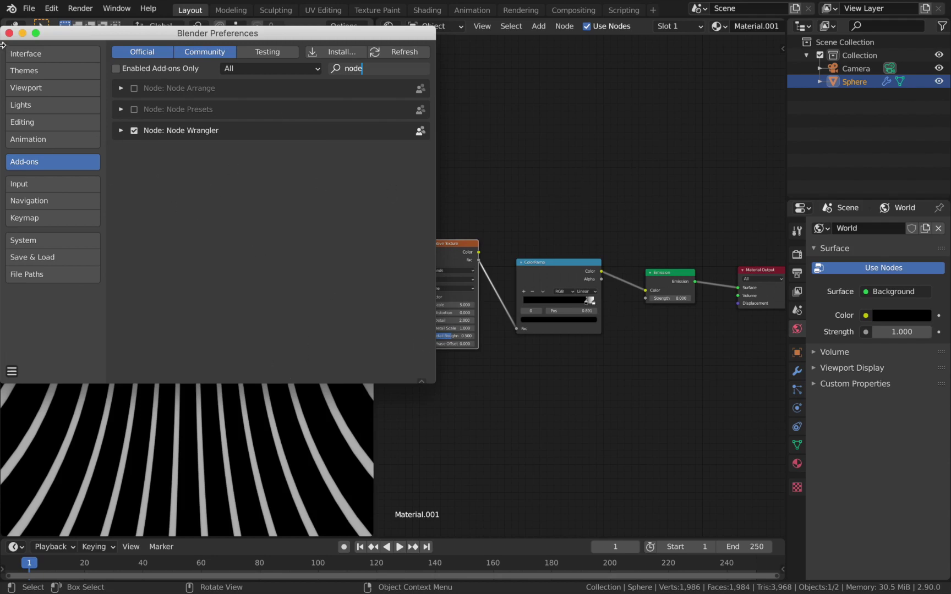
click(133, 131)
Add Texture Coordinate and Mapping nodes before the Wave Texture with Ctrl+T.
click(9, 33)
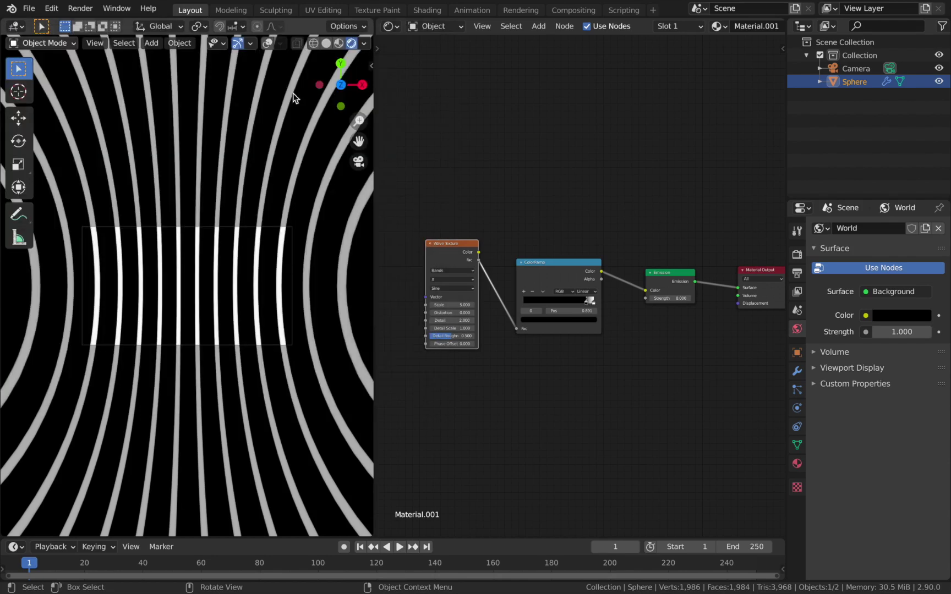
scroll(456, 216, down, 1)
ctrl+scroll(480, 235, left, 1)
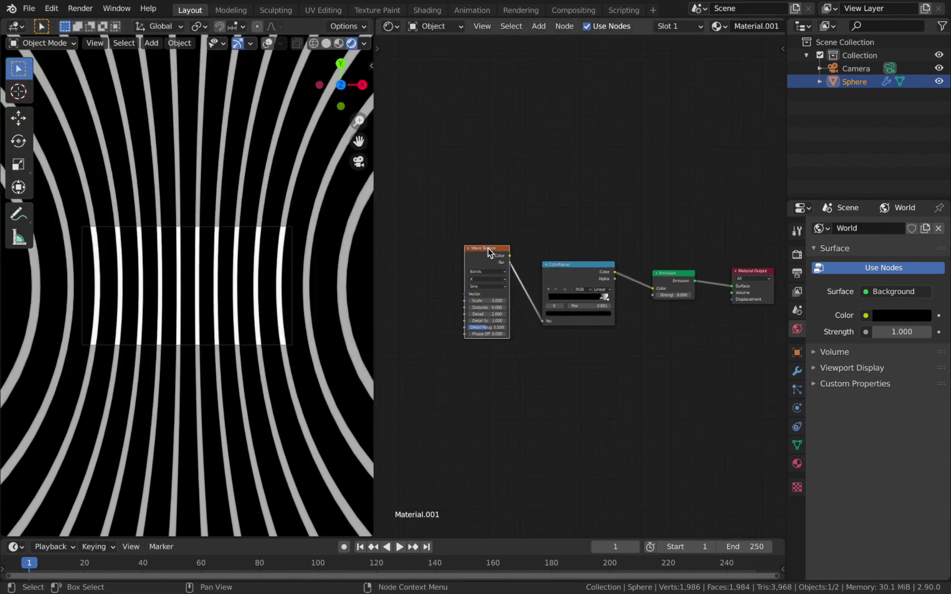
key(ctrl+t)
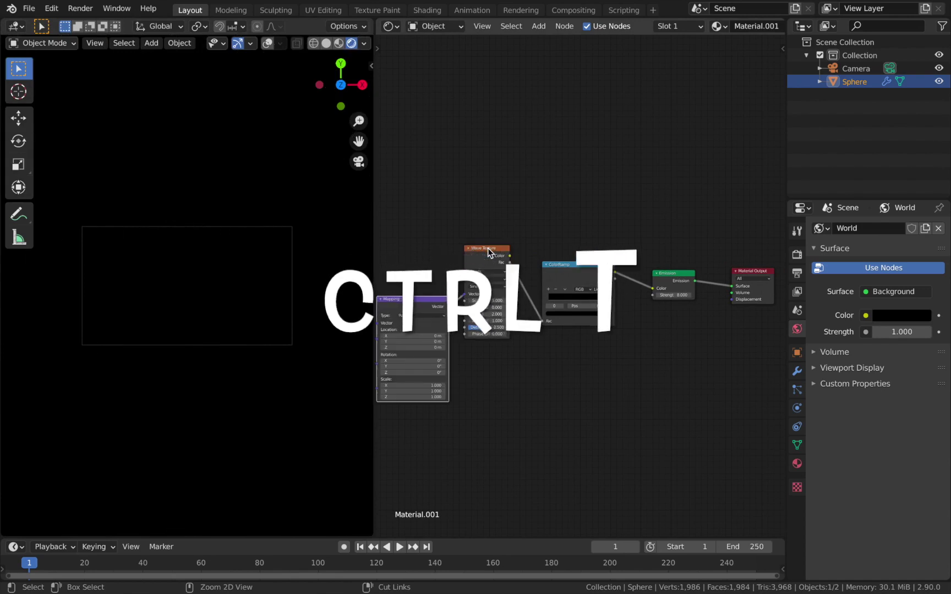
scroll(604, 355, up, 2)
middle_drag(604, 355, 618, 307)
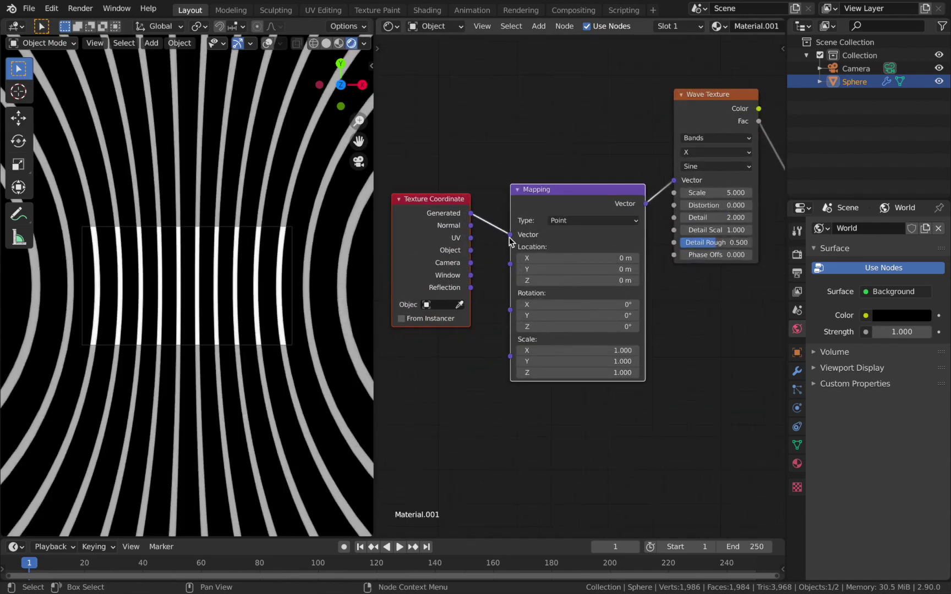
Set the Mapping Y rotation to 90° and widen the 3D viewport.
click(551, 316)
key(Return)
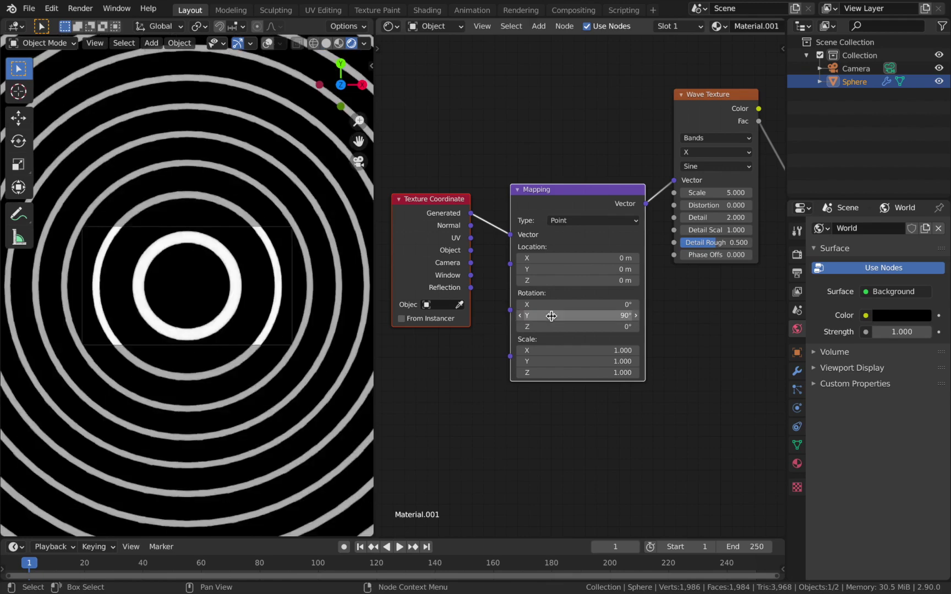
key(Home)
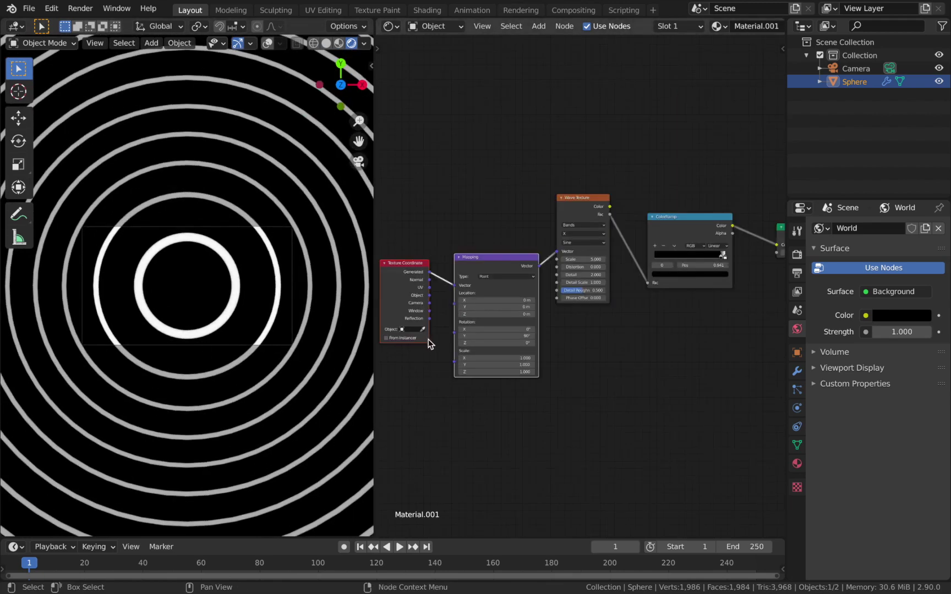
drag(378, 122, 518, 127)
scroll(263, 278, up, 4)
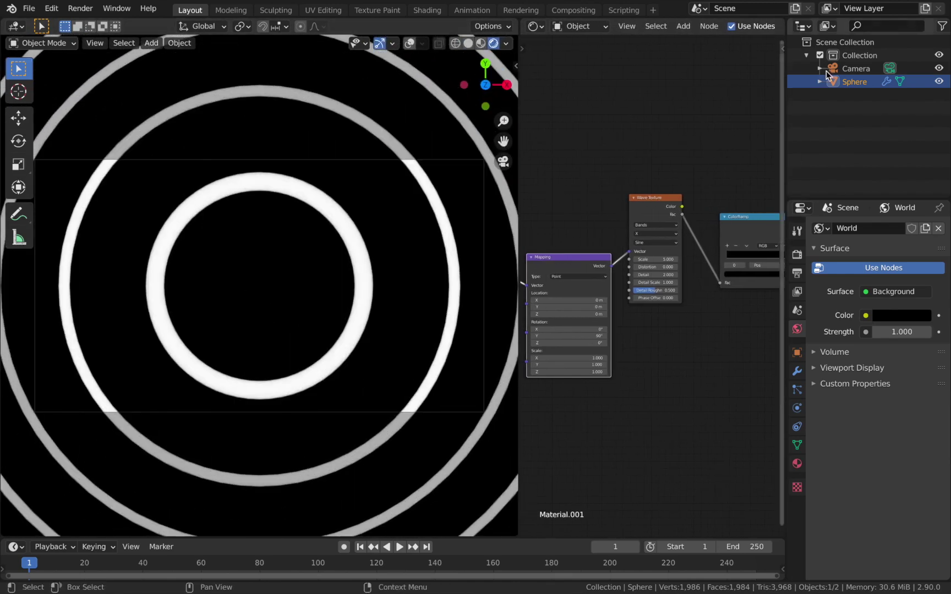
Shorten the camera's focal length to 11 mm, then reselect the Sphere.
click(861, 69)
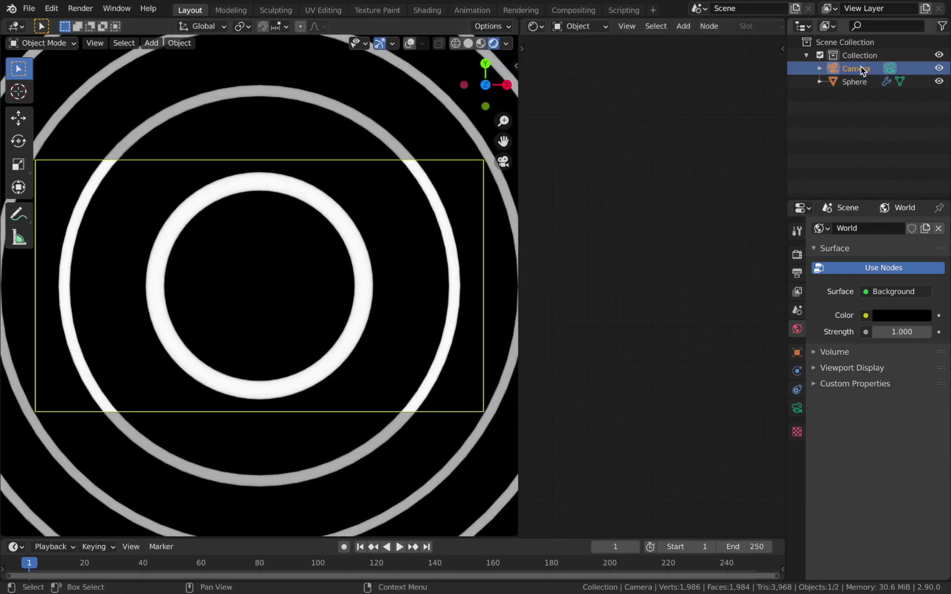
click(799, 408)
drag(895, 290, 855, 289)
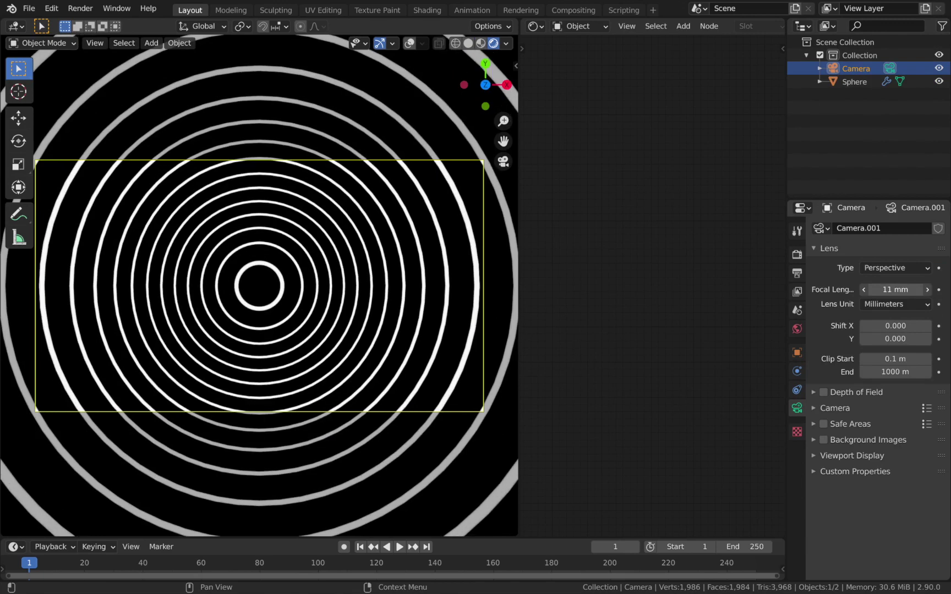
click(854, 81)
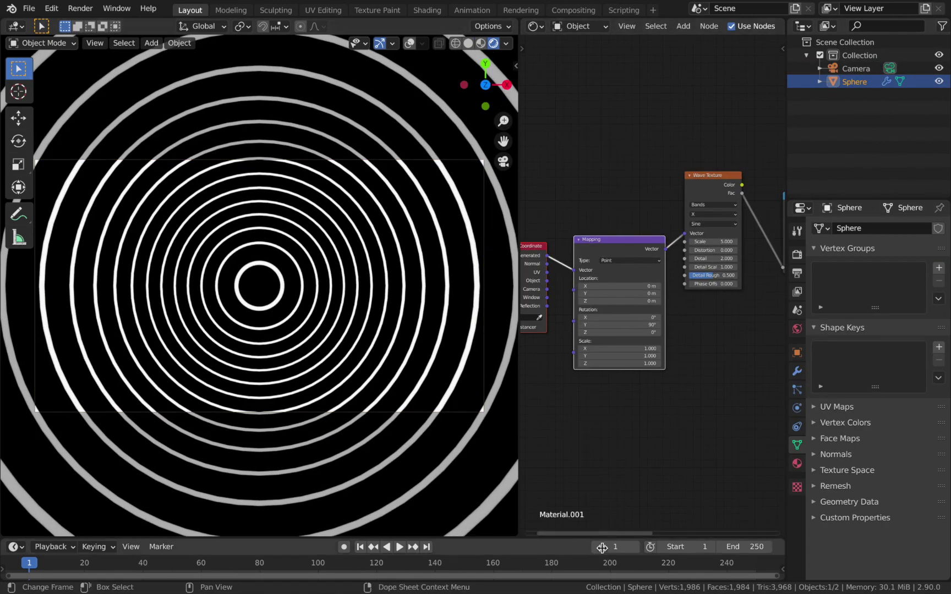
Enlarge the timeline and set the animation end frame to 120.
mouse_move(619, 282)
mouse_down()
mouse_move(633, 283)
mouse_move(618, 282)
mouse_up()
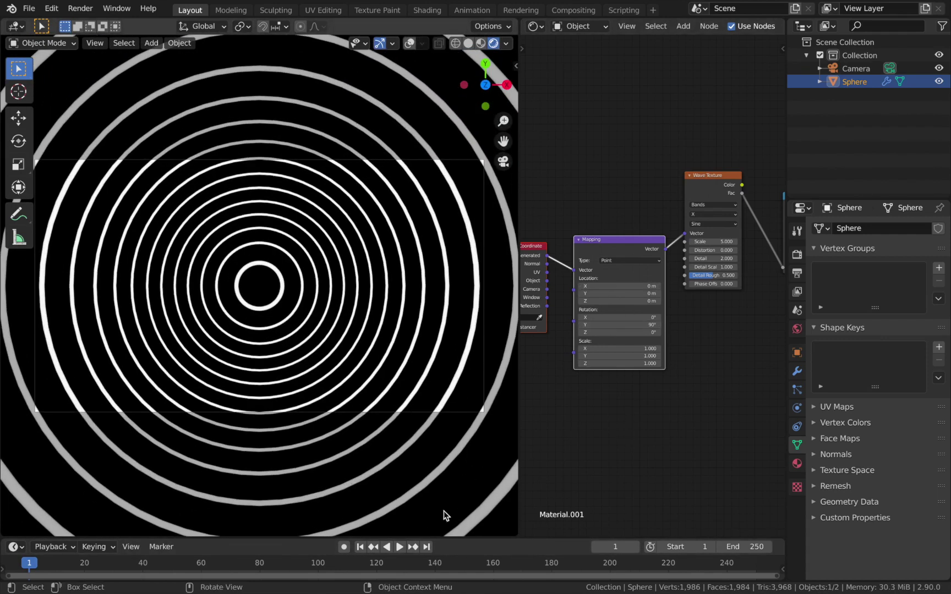
drag(459, 538, 456, 423)
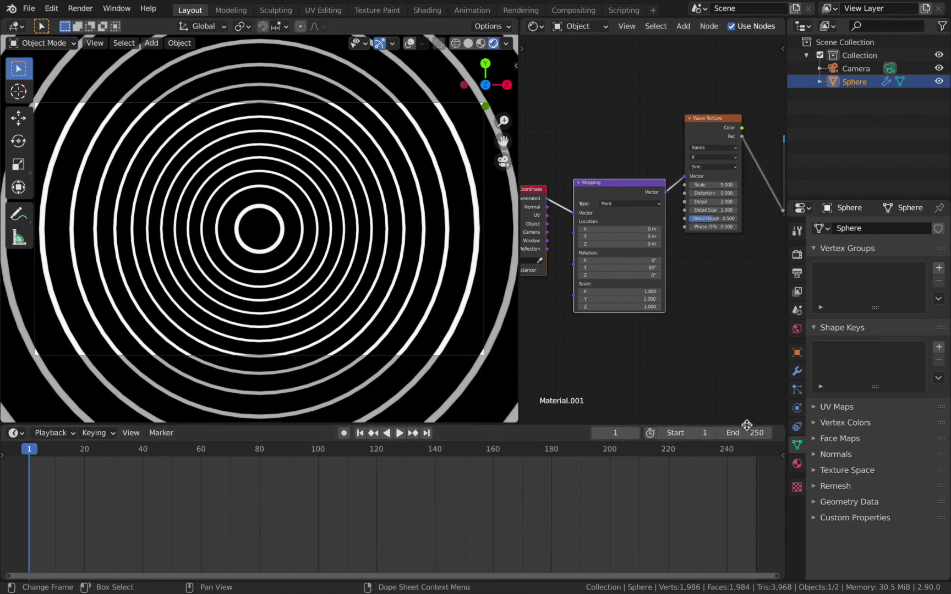
click(752, 430)
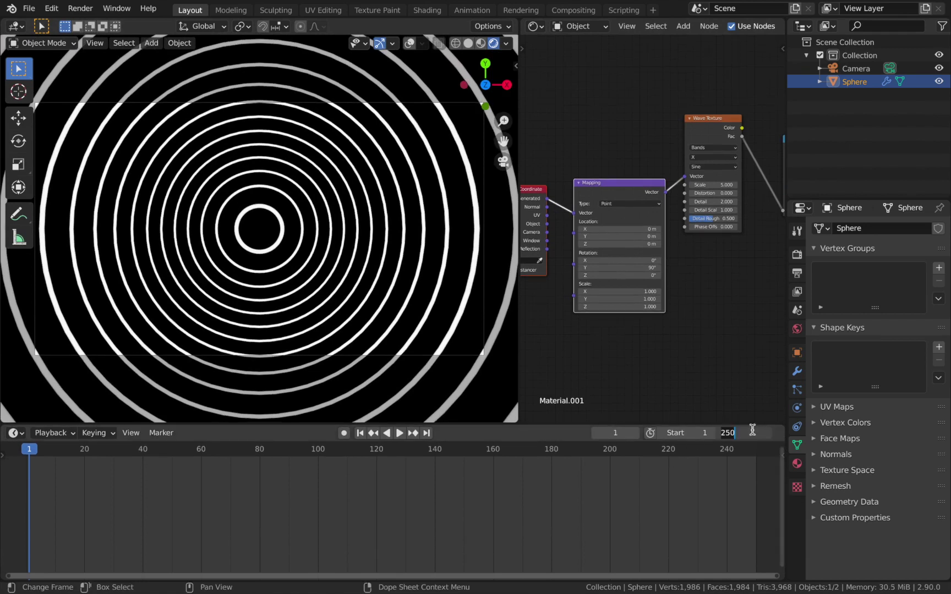
text(1)
key(Return)
Try tilting the Mapping X rotation, revert it to 0°, and keyframe Mapping Location at frame 1.
scroll(592, 225, up, 2)
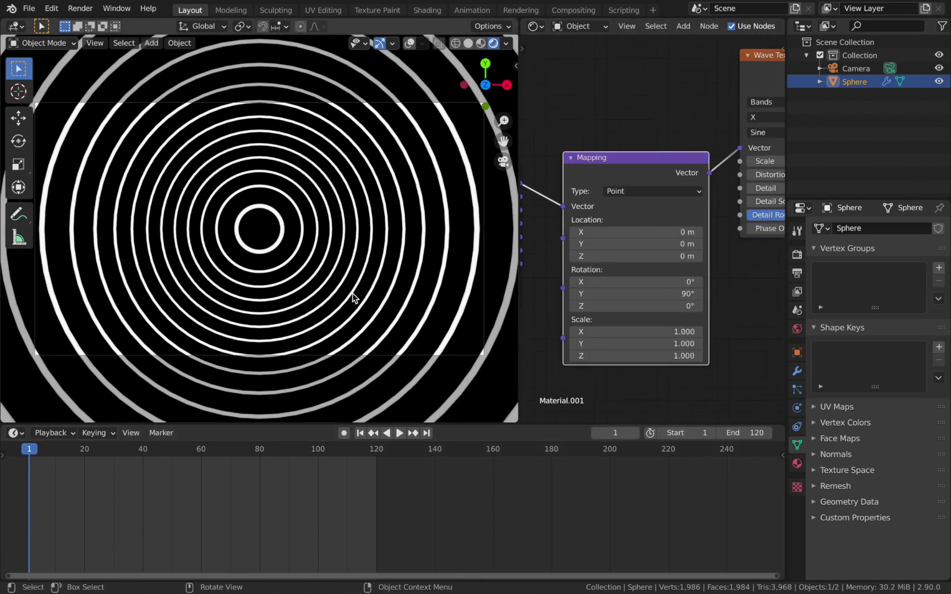
drag(605, 282, 635, 282)
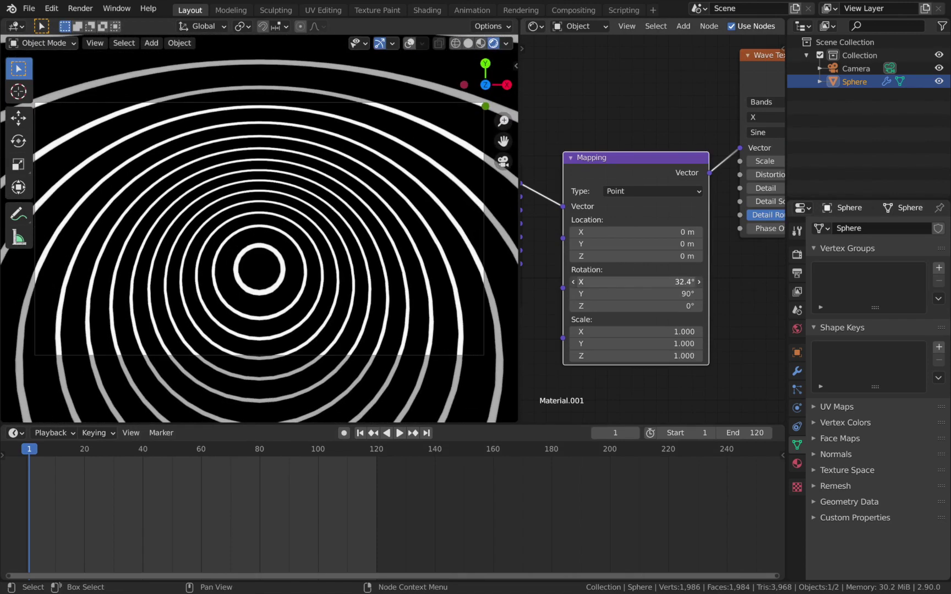
key(Escape)
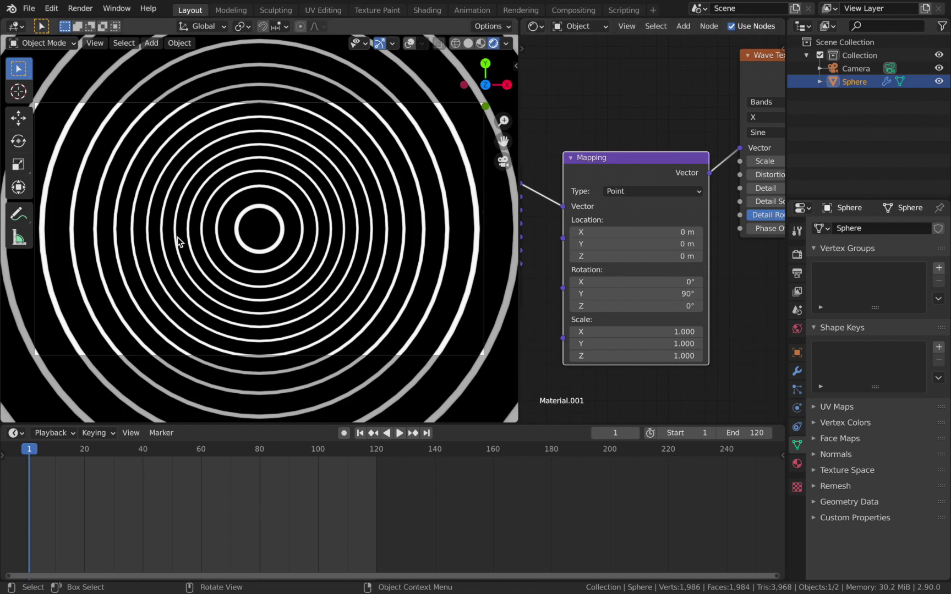
scroll(176, 242, up, 4)
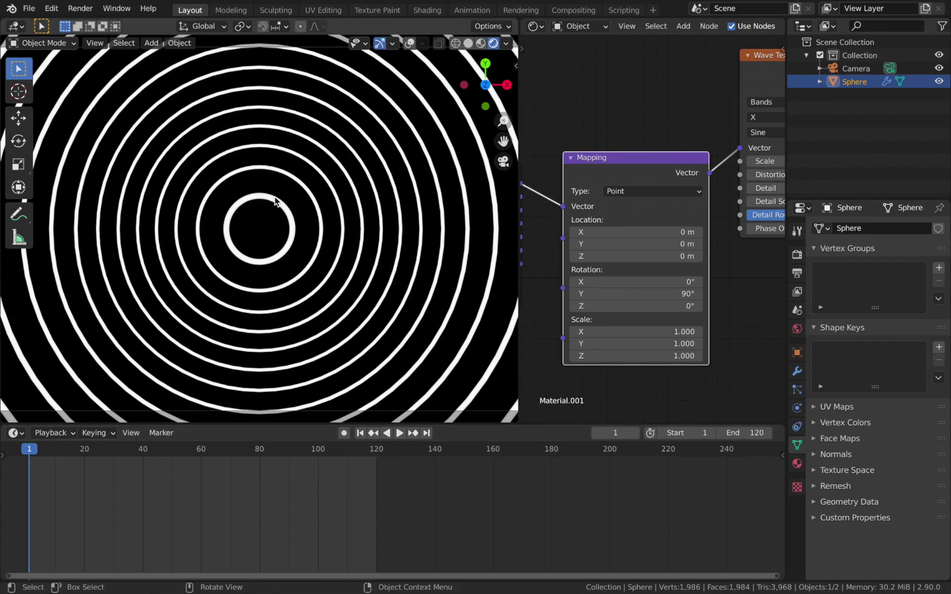
scroll(275, 200, up, 1)
scroll(263, 199, down, 2)
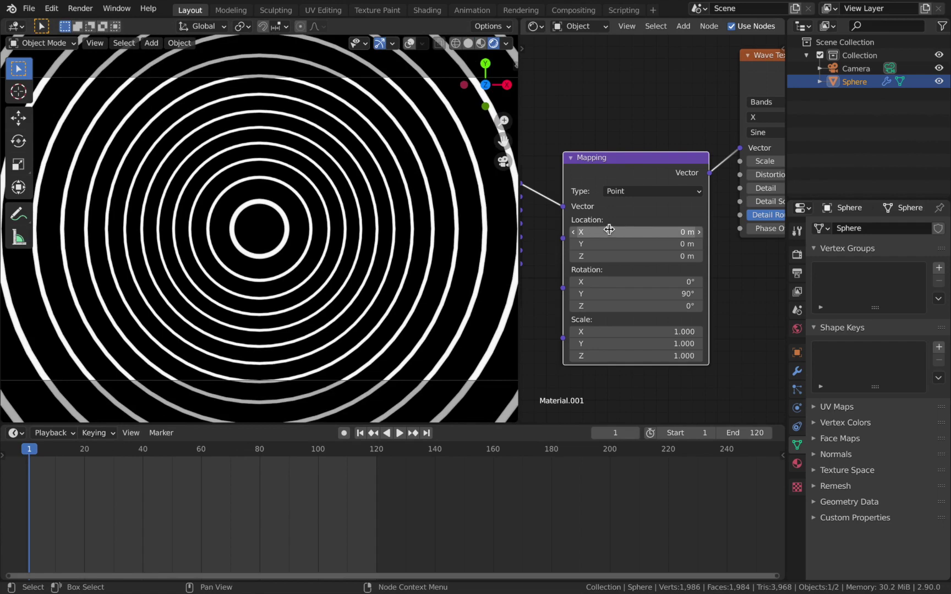
key(i)
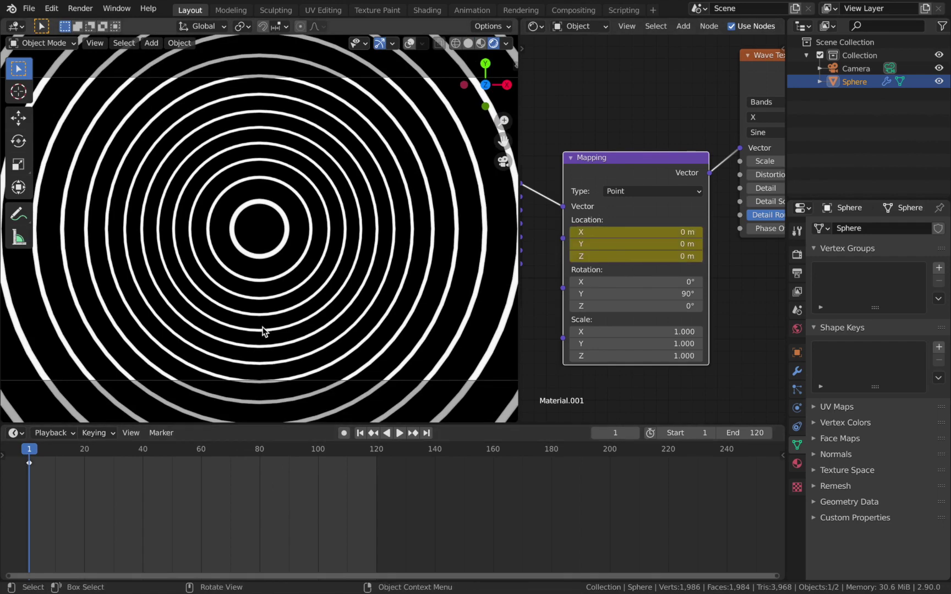
Show overlays, add a slightly enlarged cube Empty at the centre, and reselect the Sphere.
key(shift+alt+z)
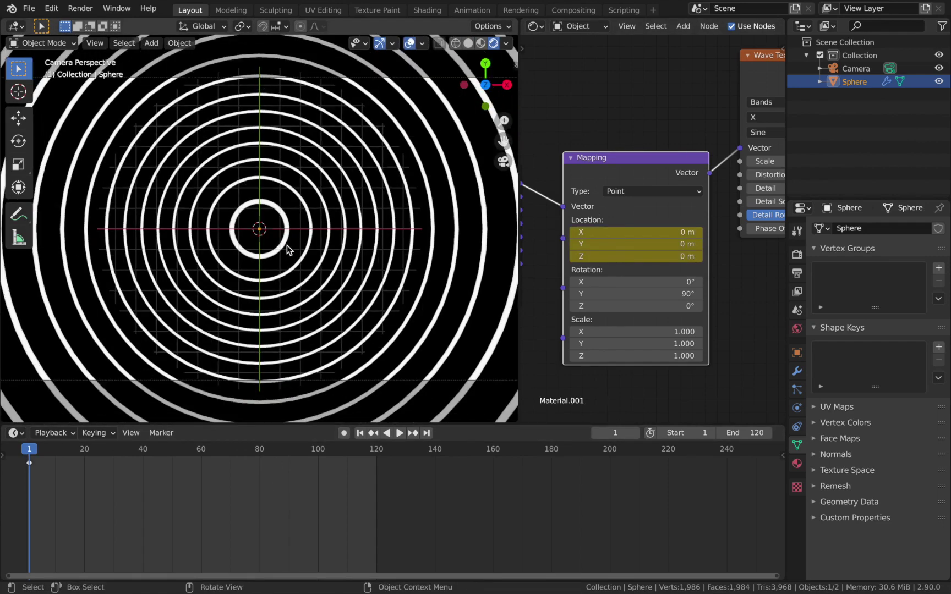
scroll(285, 249, up, 4)
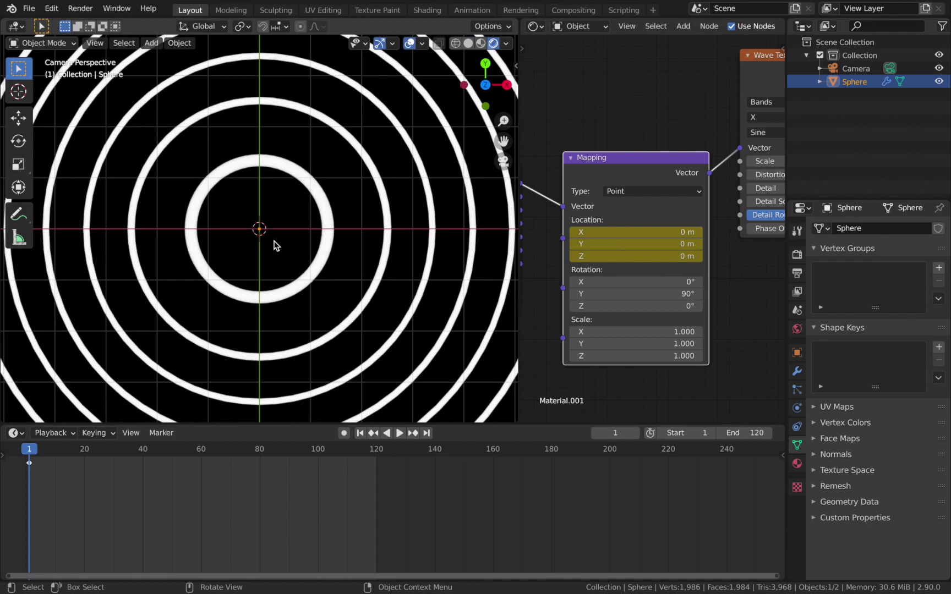
key(shift+a)
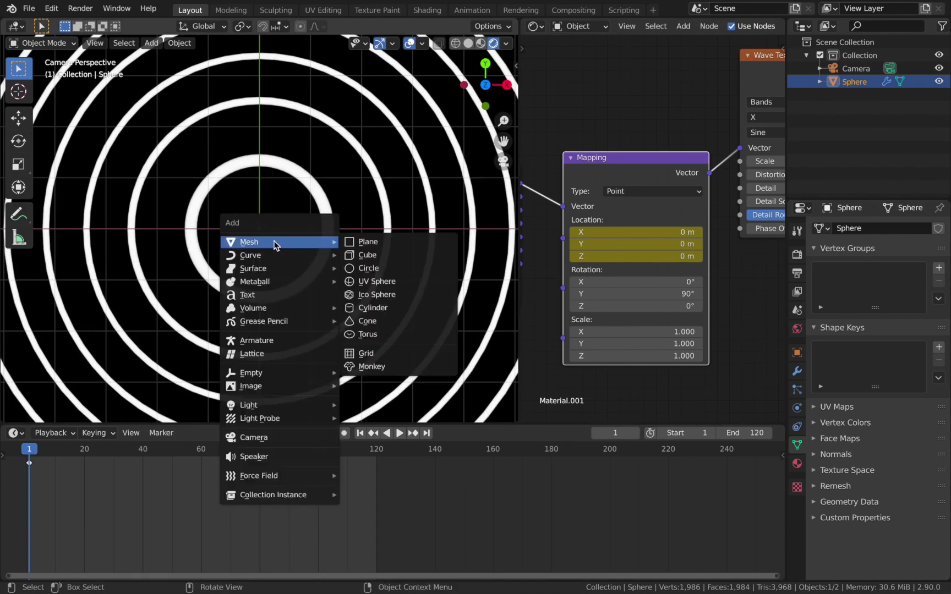
mouse_move(267, 374)
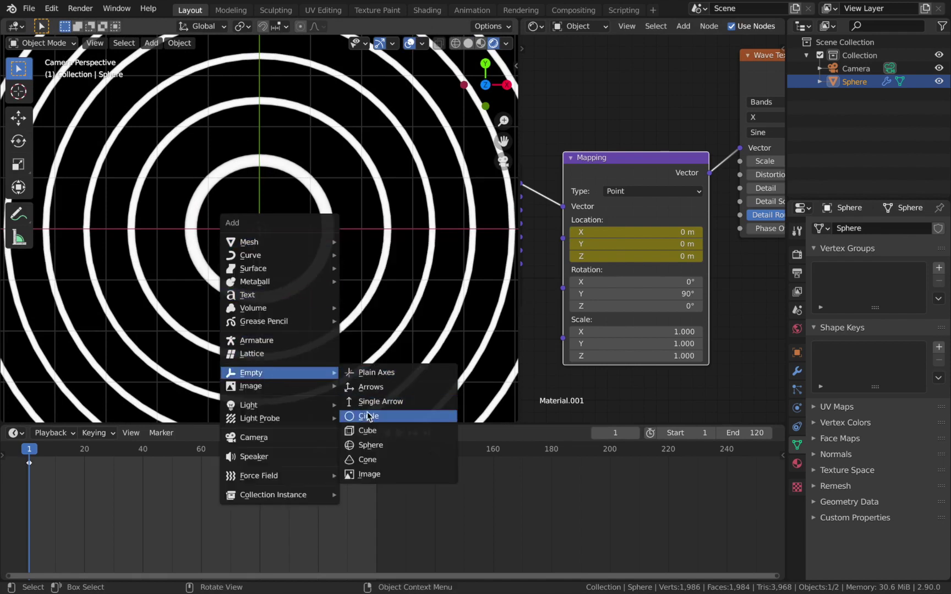
click(363, 433)
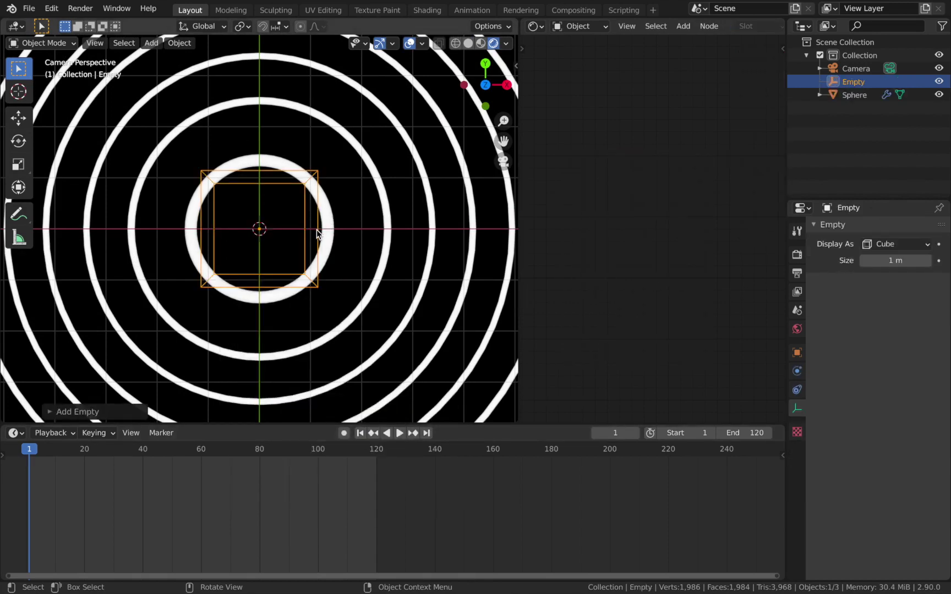
key(s)
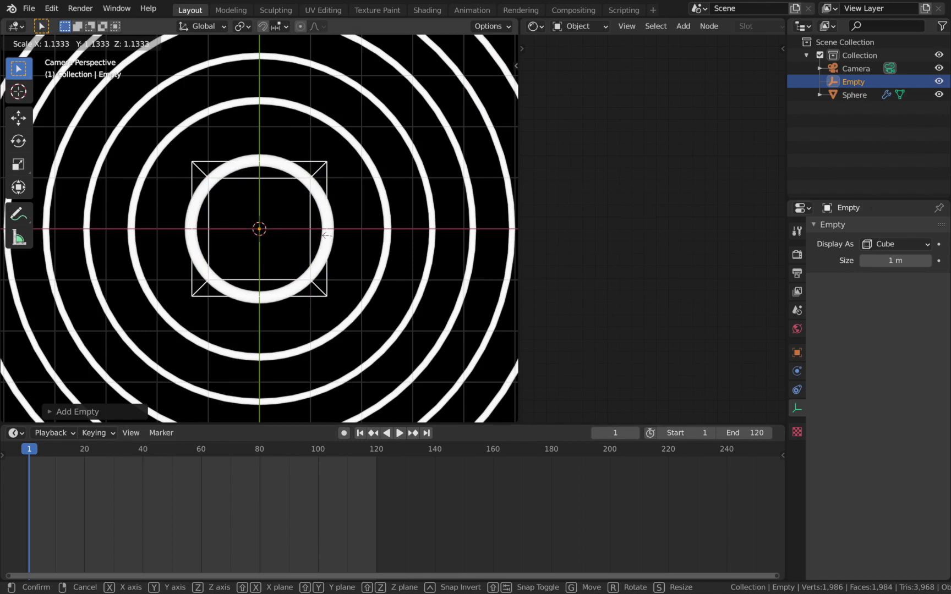
click(221, 166)
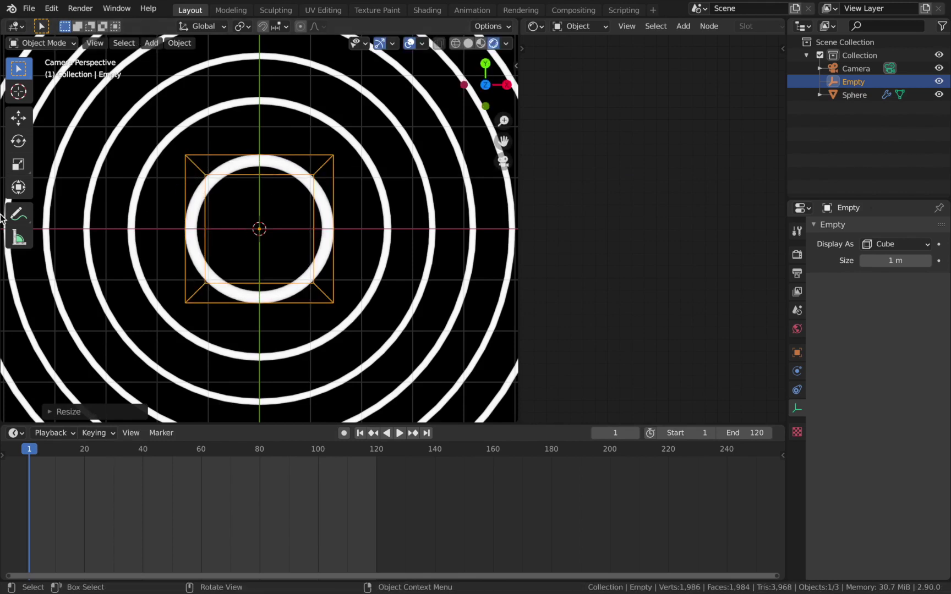
click(416, 150)
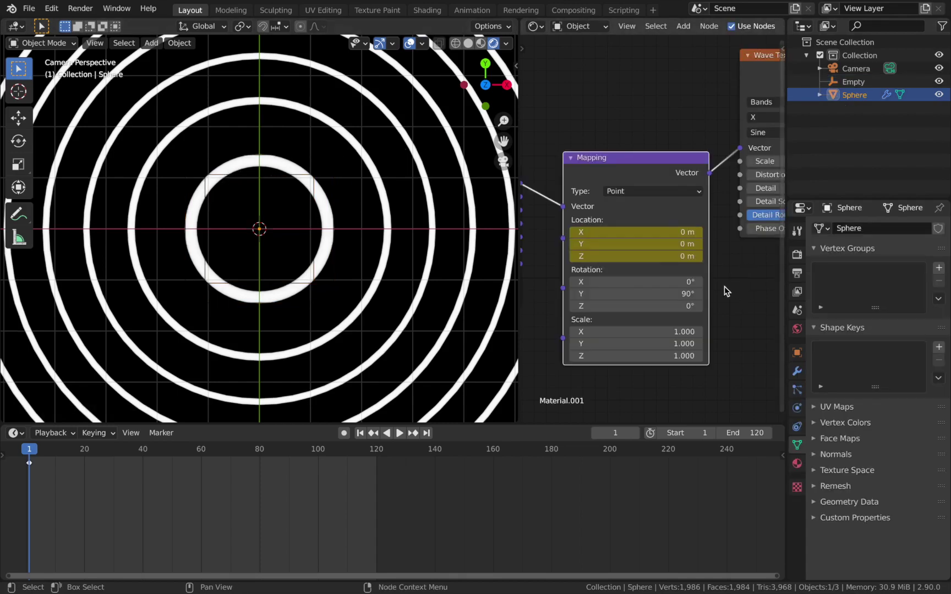
scroll(725, 286, down, 4)
Lighten the ColorRamp's black stop to grey so the rings sit on a grey background.
middle_drag(715, 265, 532, 319)
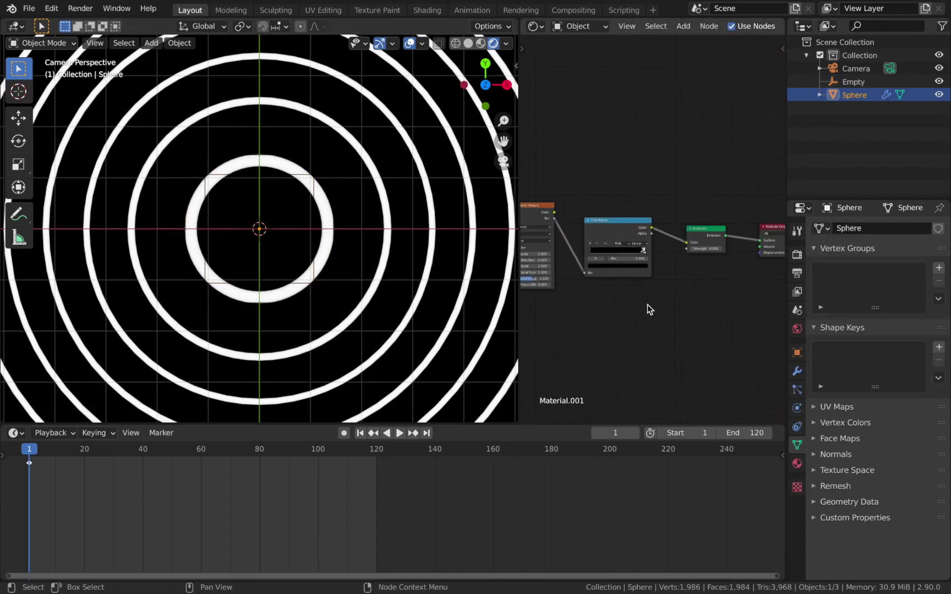
scroll(641, 315, up, 3)
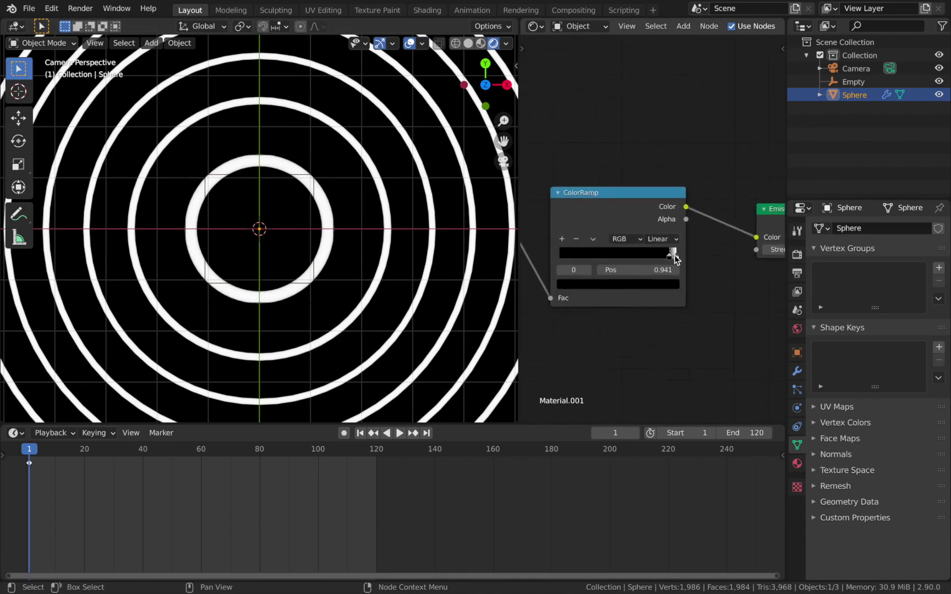
click(676, 257)
click(669, 255)
click(665, 284)
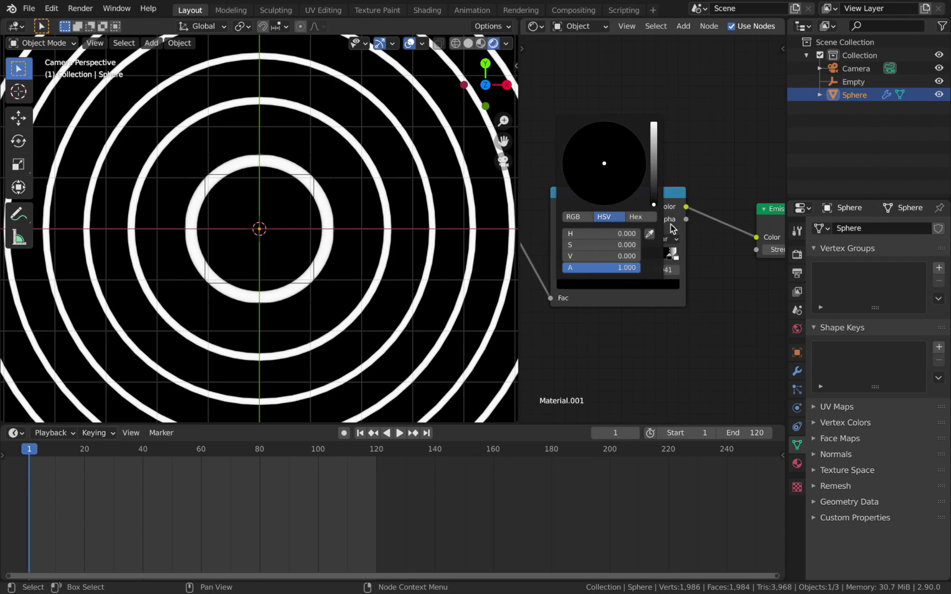
drag(654, 205, 653, 163)
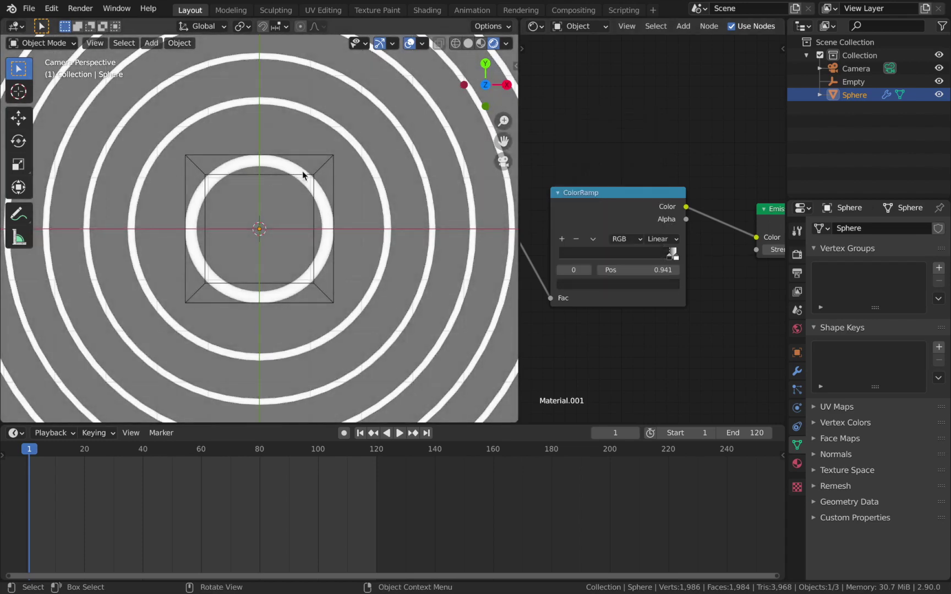
middle_drag(586, 299, 696, 295)
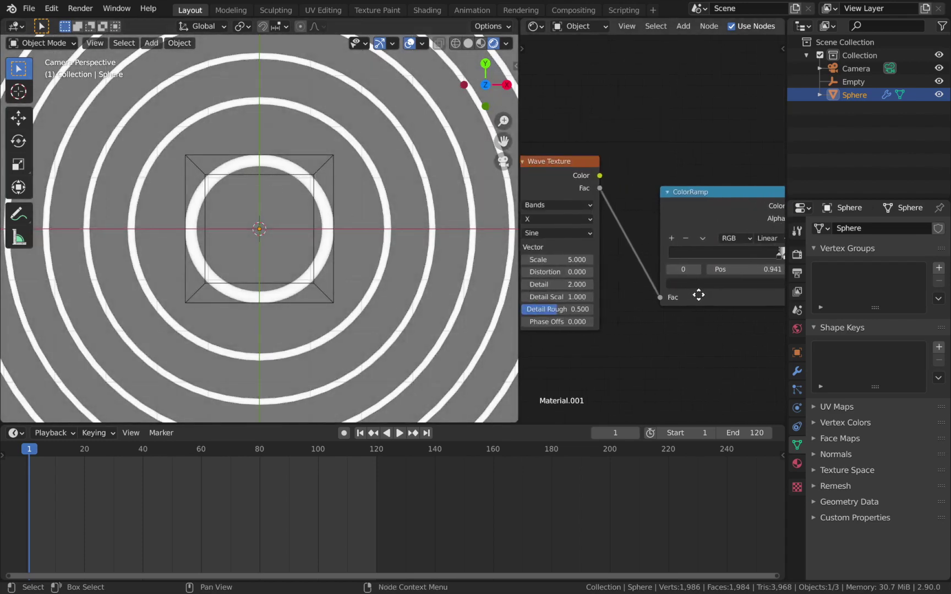
scroll(635, 297, down, 1)
Keyframe Mapping Location at frame 1, then key it at frame 121 with X at 0.88 m.
middle_drag(636, 297, 797, 279)
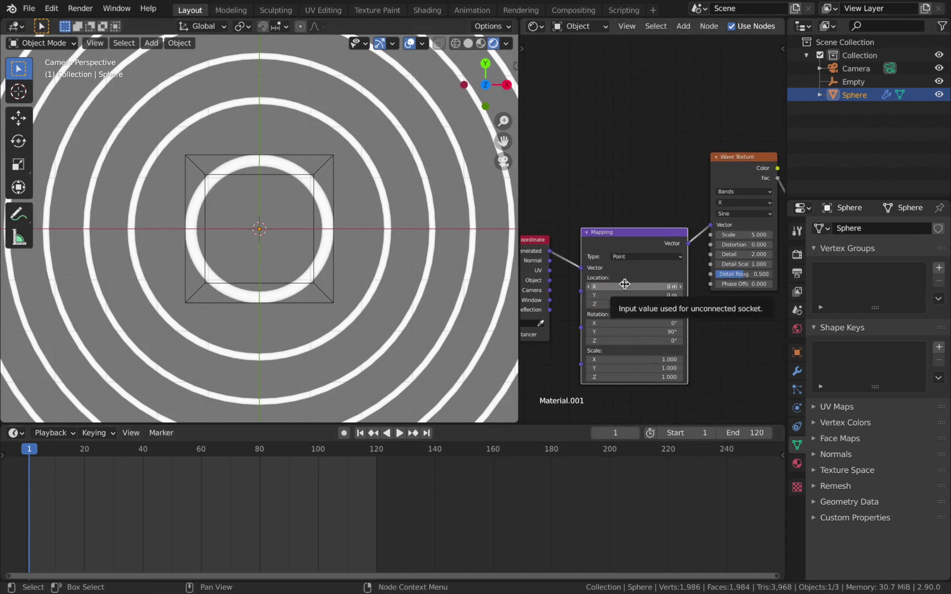
key(i)
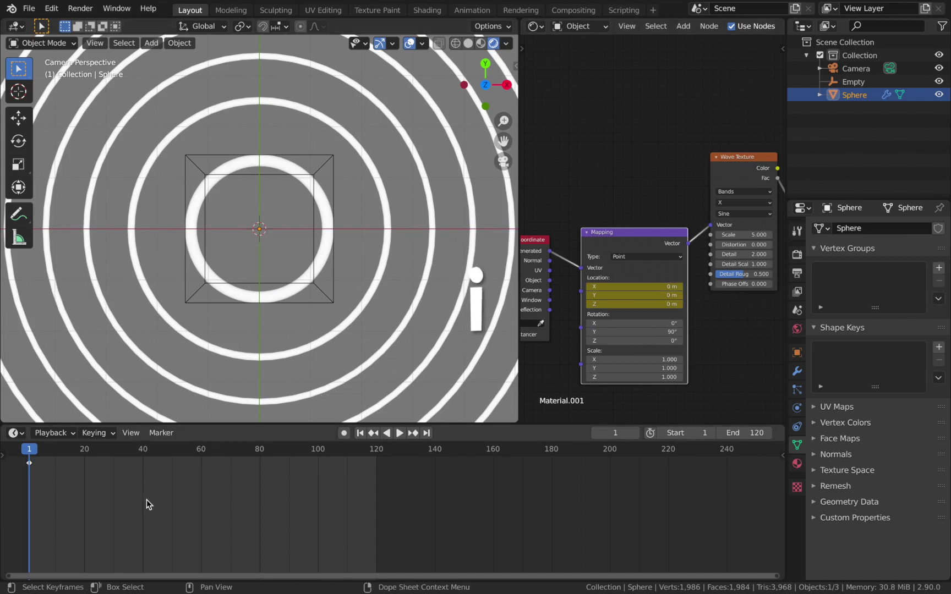
click(377, 450)
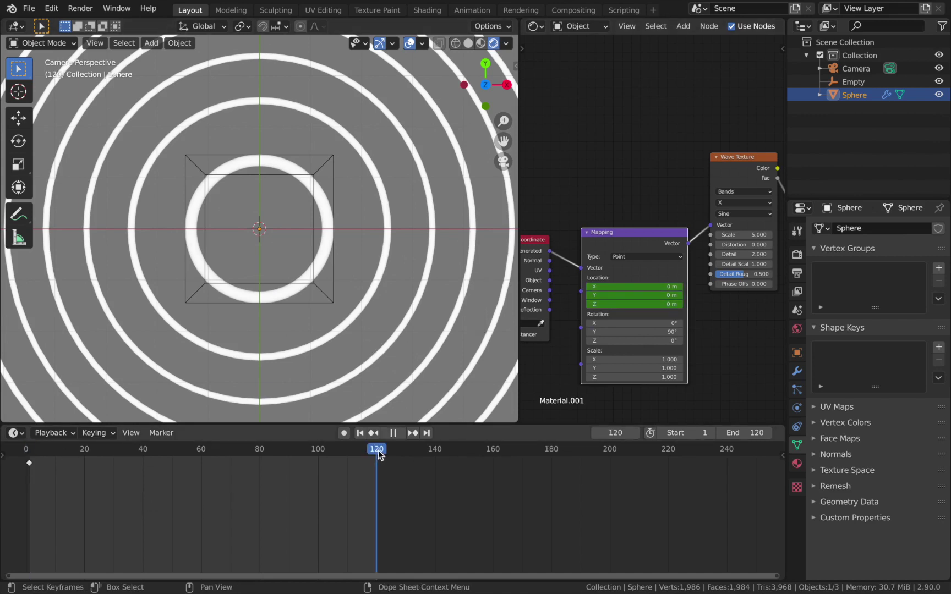
drag(378, 453, 379, 451)
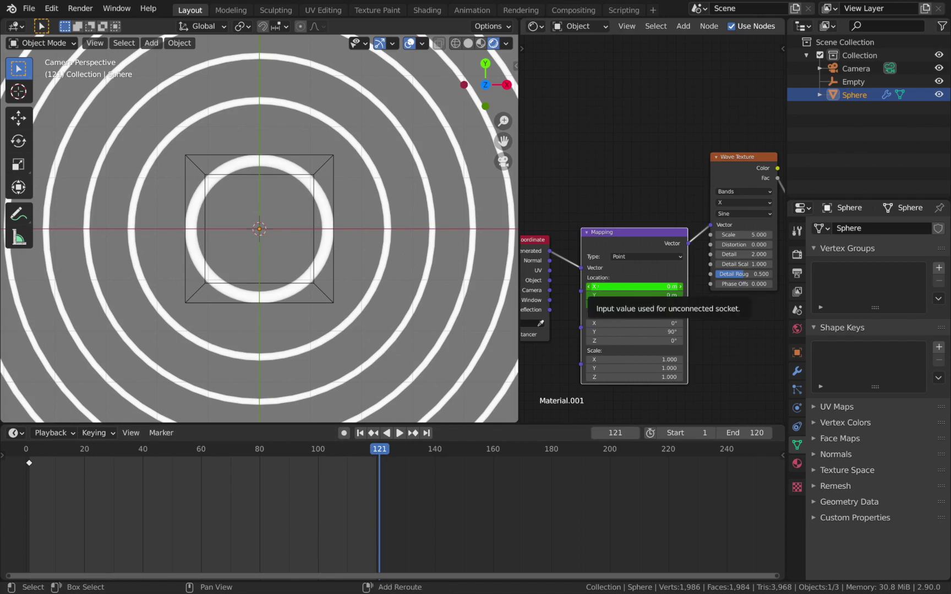
drag(633, 286, 603, 287)
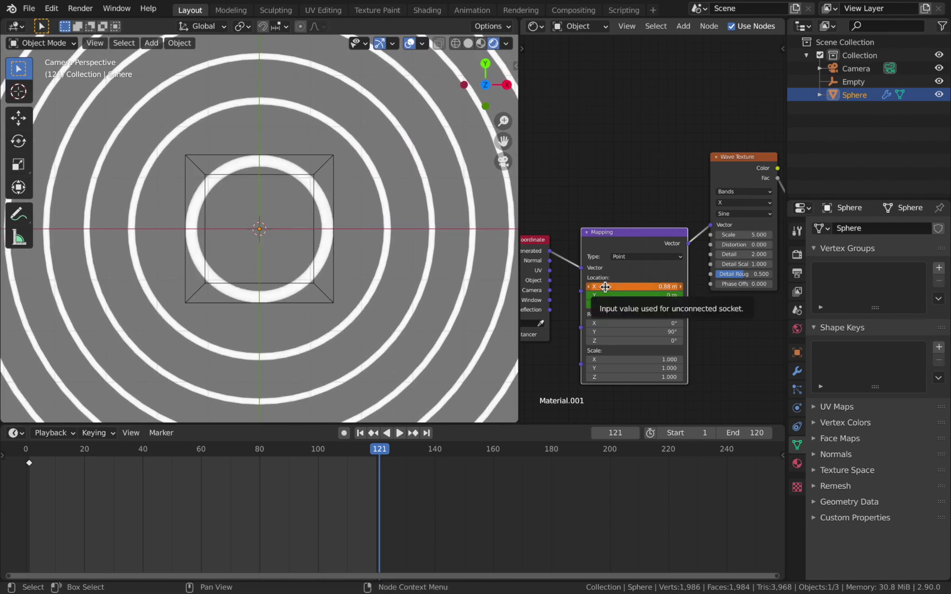
key(i)
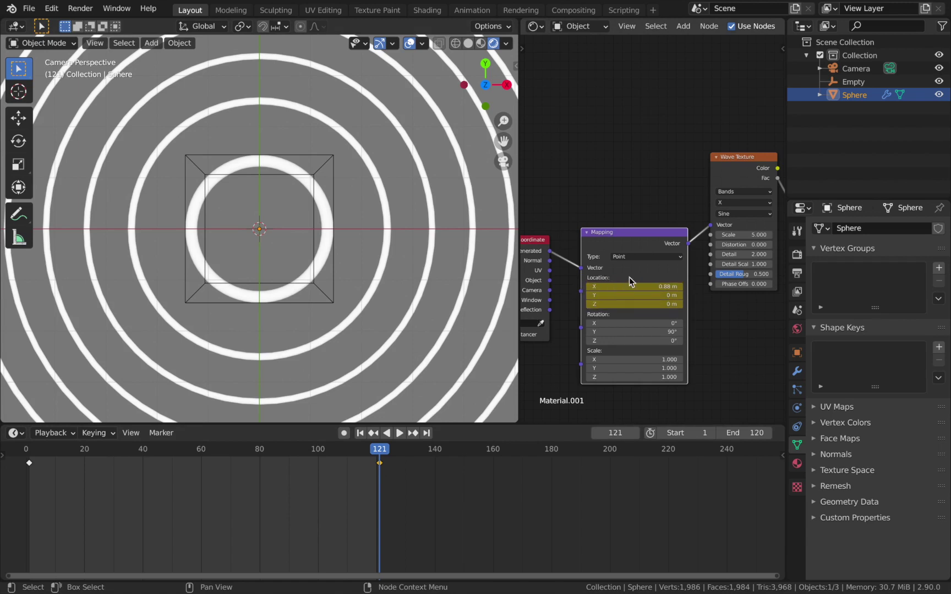
click(360, 433)
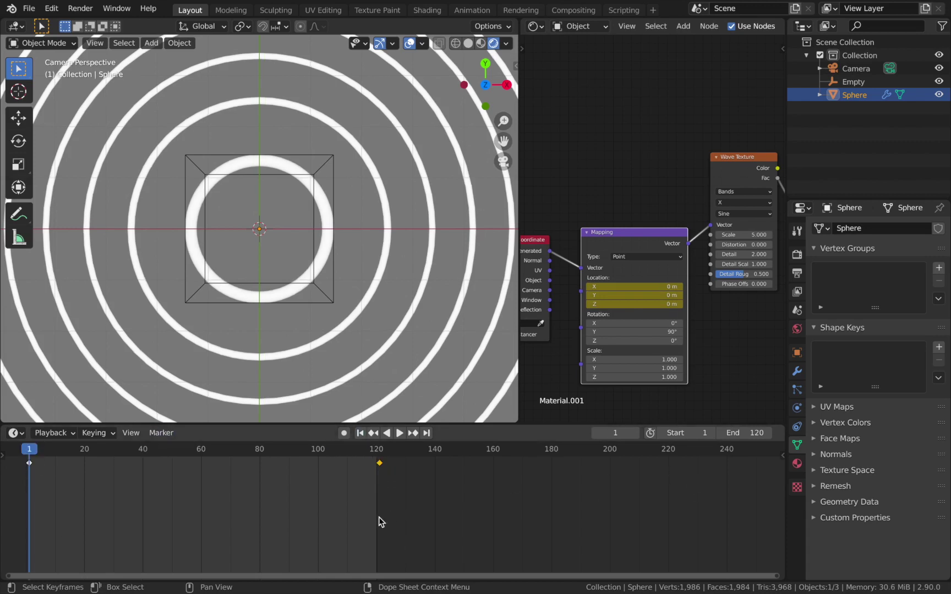
click(378, 448)
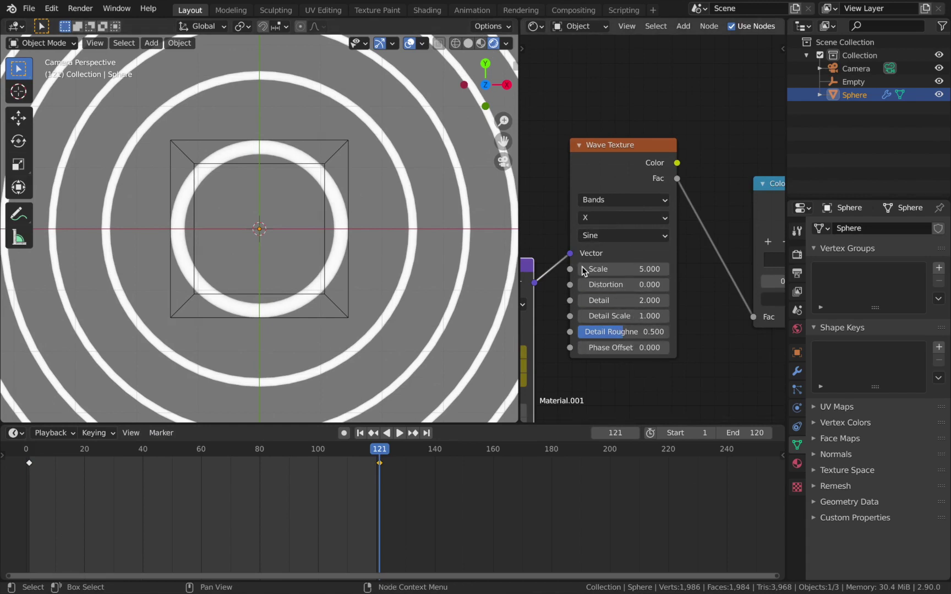
drag(618, 266, 647, 266)
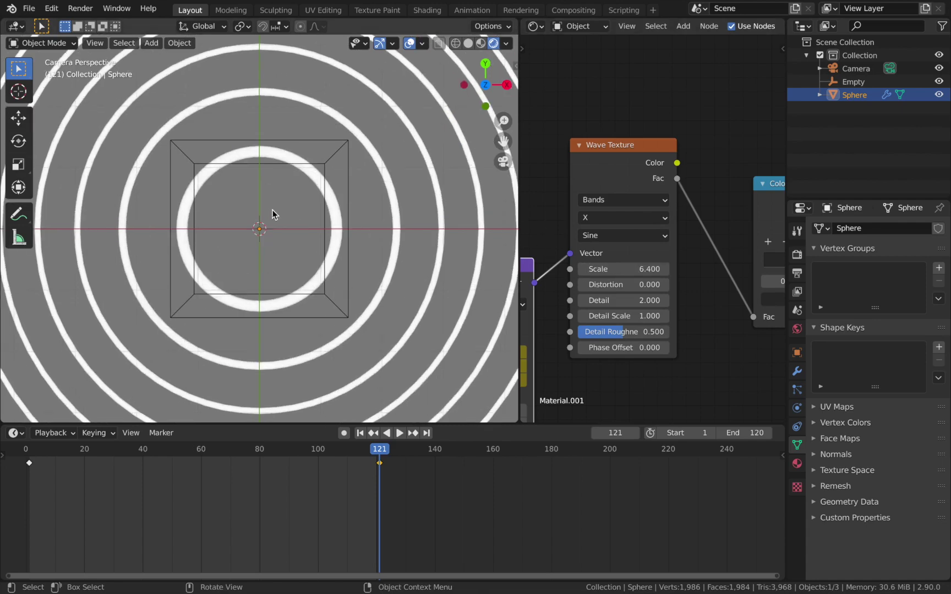
key(ctrl+z)
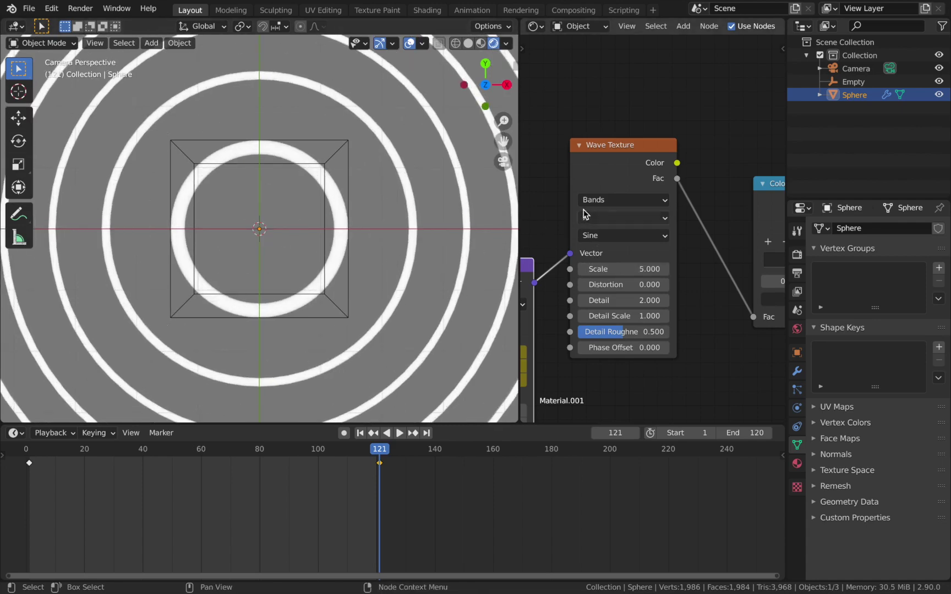
scroll(575, 242, down, 3)
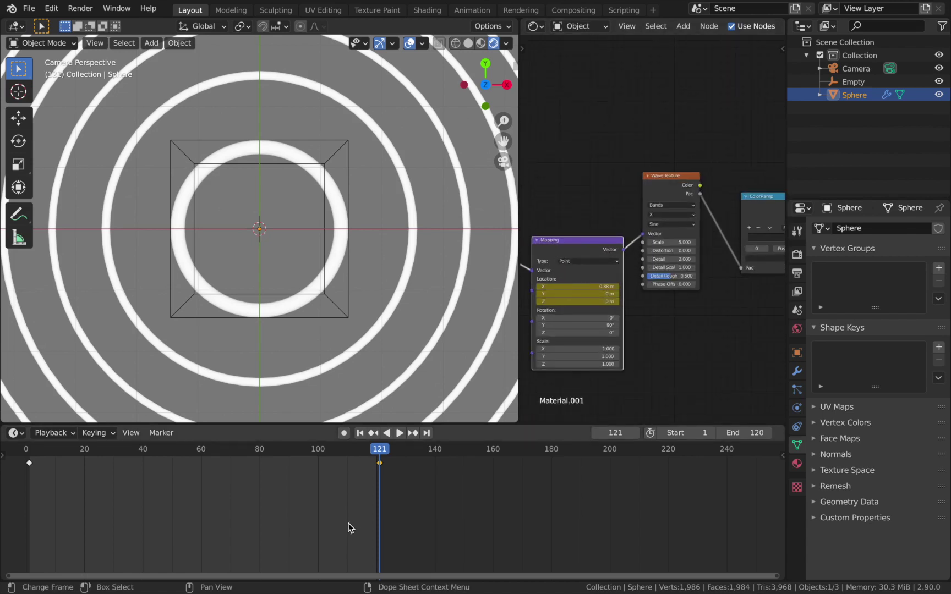
Play the ring animation, then go to frame 49.
key(space)
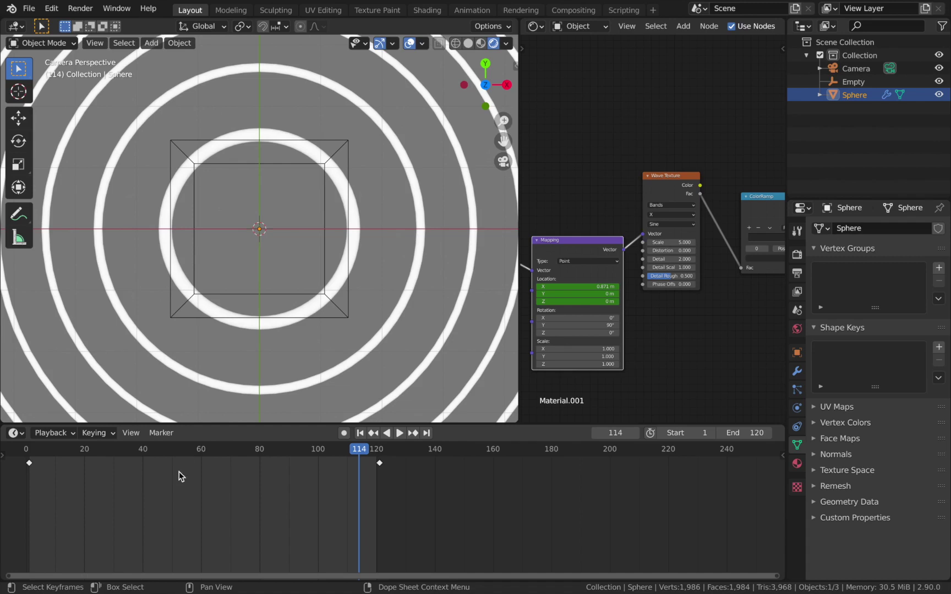
click(170, 456)
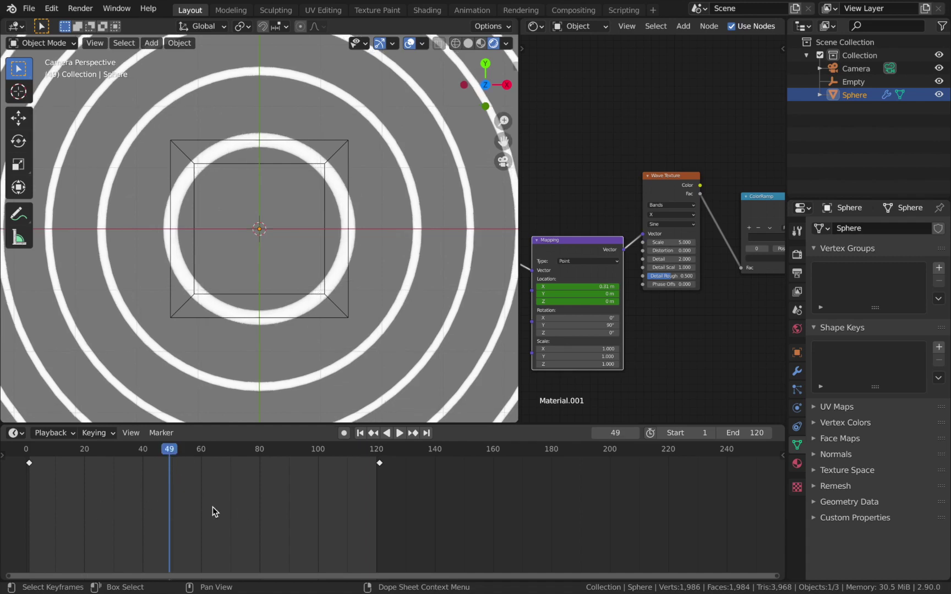
Set all the location keyframes to Linear interpolation.
key(a)
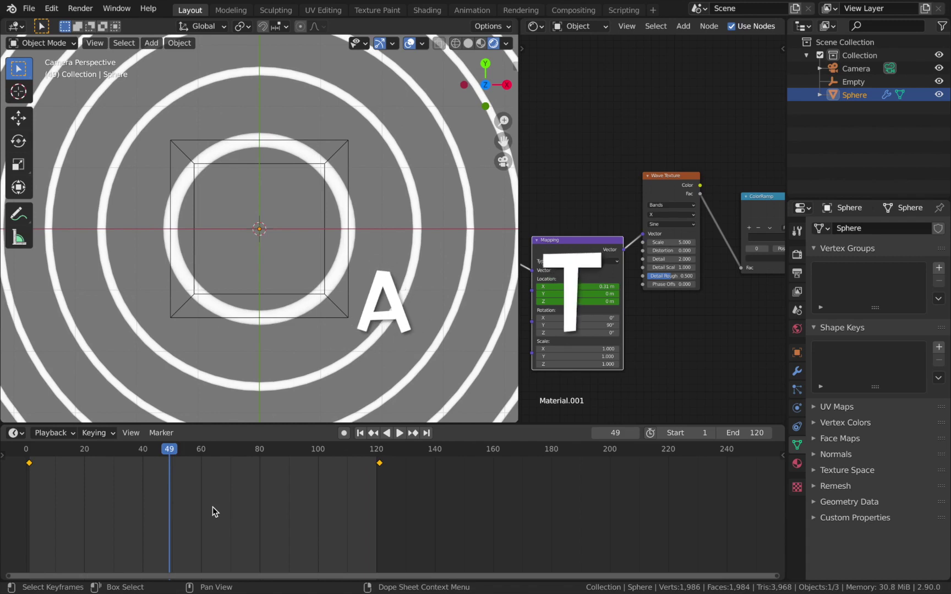
key(t)
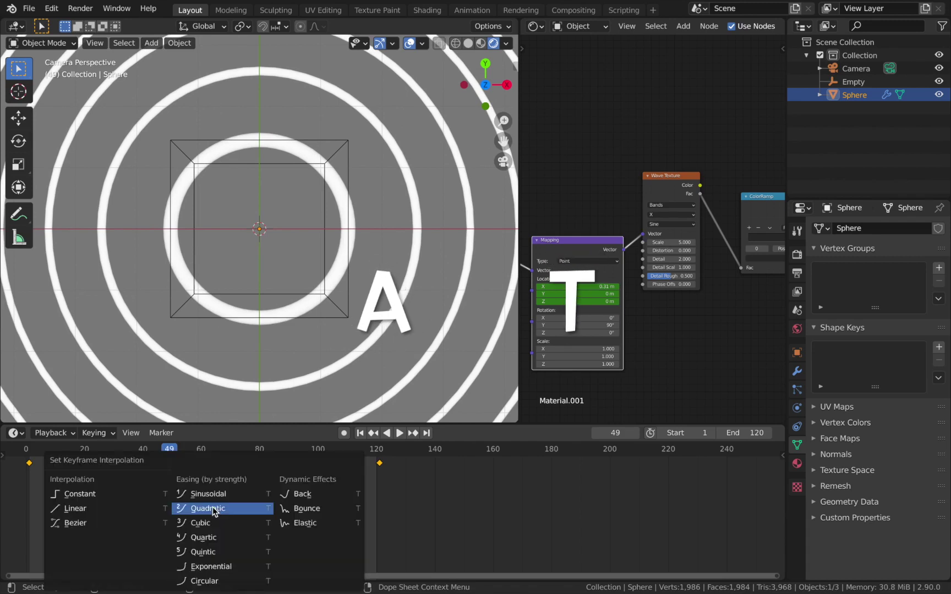
click(140, 508)
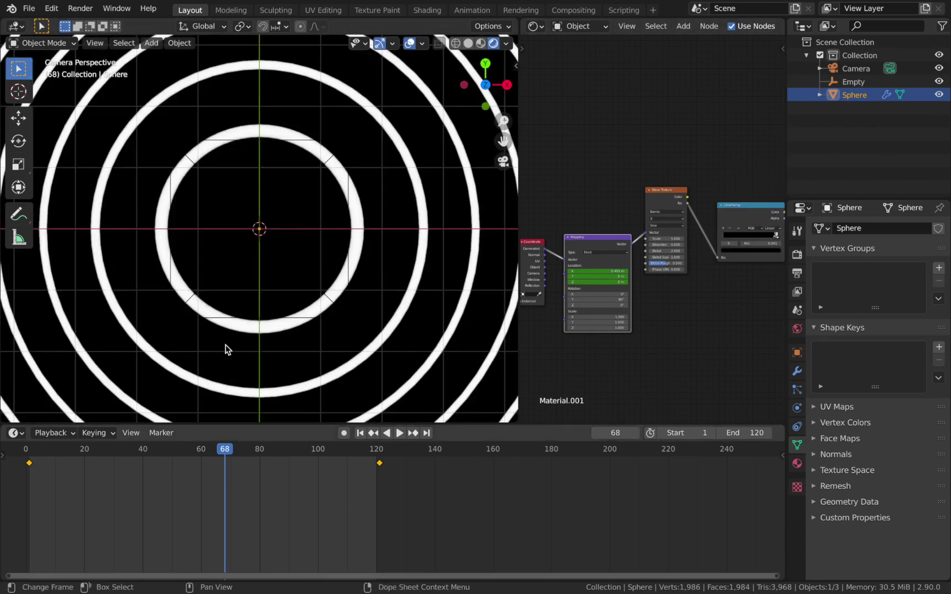
Play the animation with viewport overlays hidden, stopping at frame 60.
key(space)
click(409, 44)
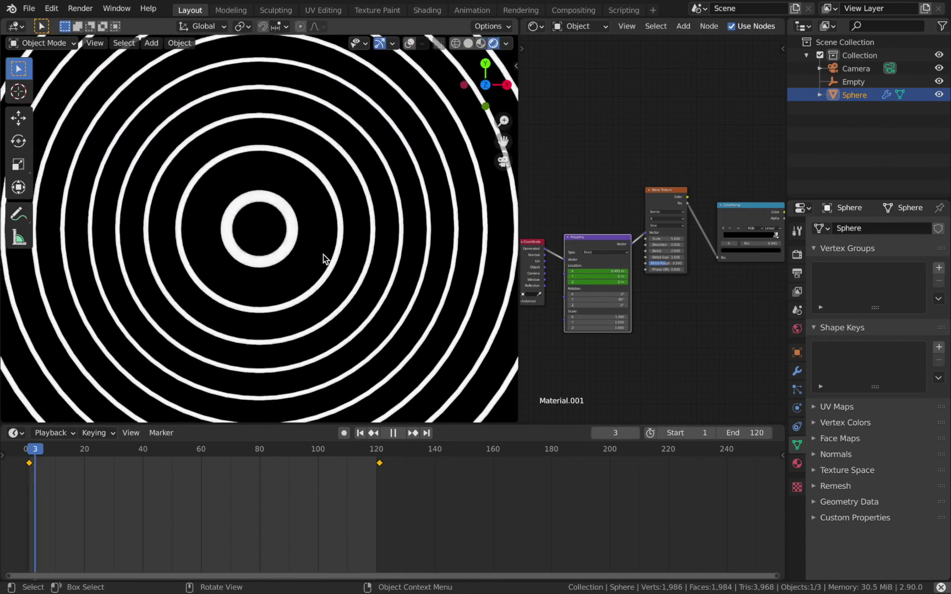
key(Escape)
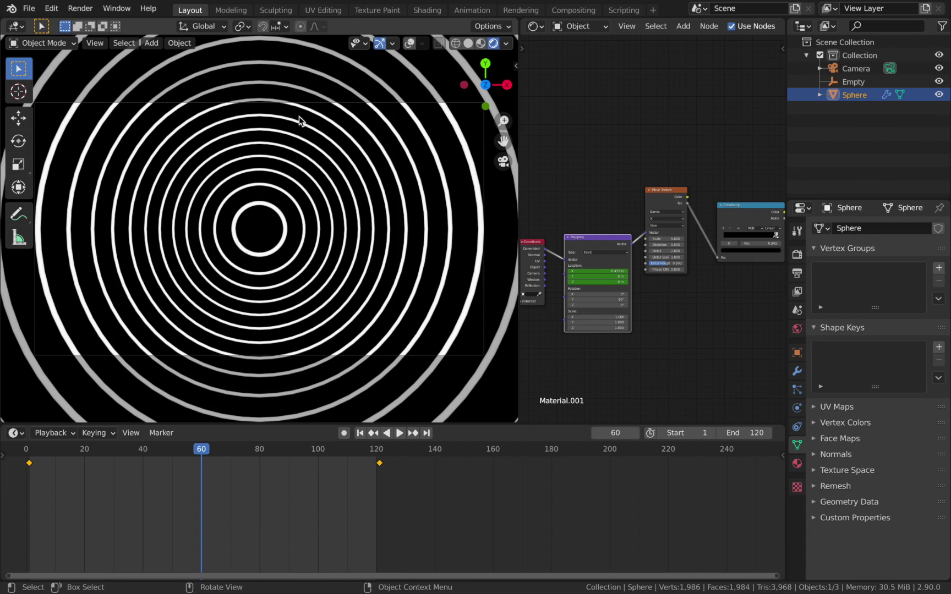
Turn the viewport overlays back on and switch to Solid shading.
click(410, 43)
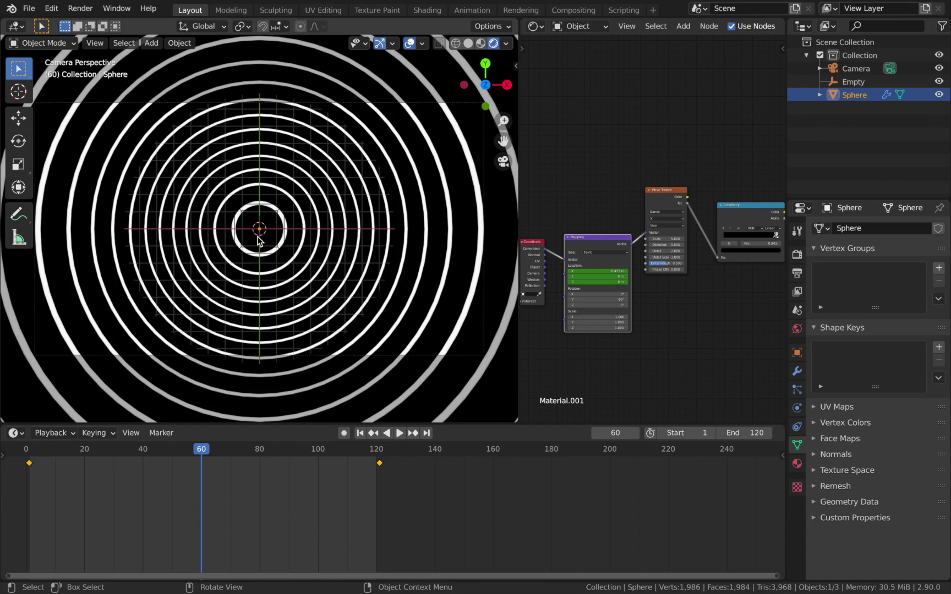
key(z)
key(6)
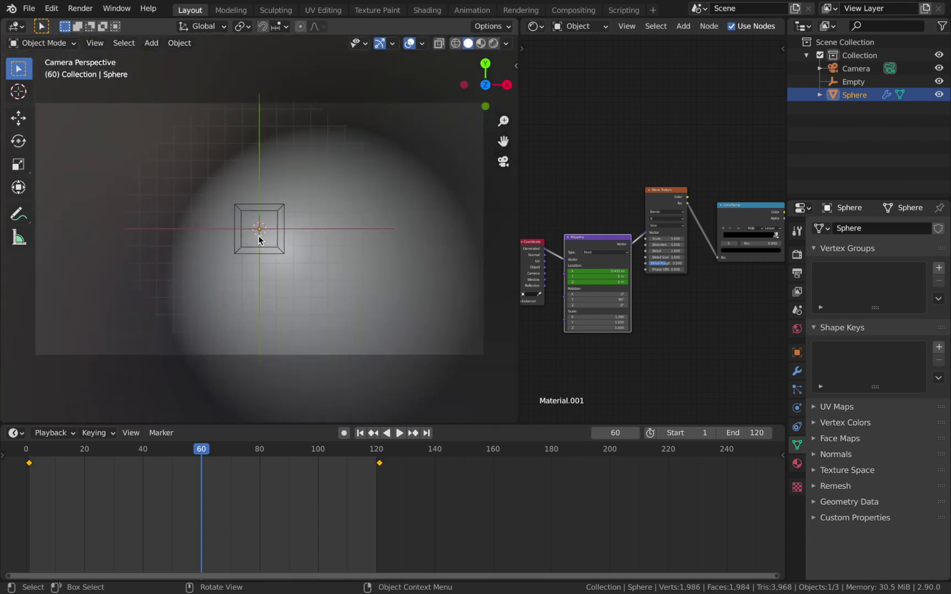
Frame the whole sphere from outside and enter Edit Mode.
key(KP_Decimal)
scroll(272, 191, down, 5)
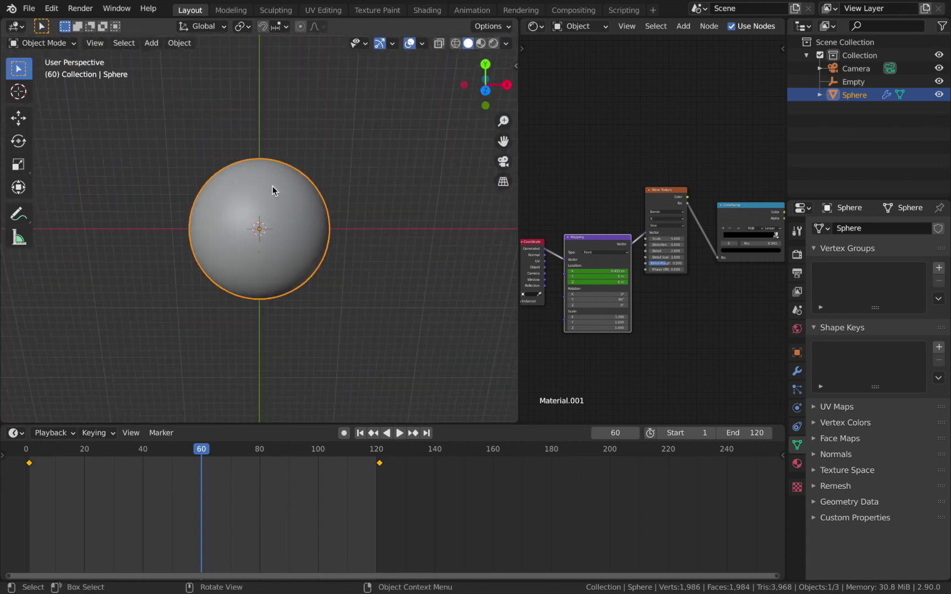
middle_drag(272, 191, 250, 254)
scroll(250, 255, up, 4)
scroll(251, 260, up, 6)
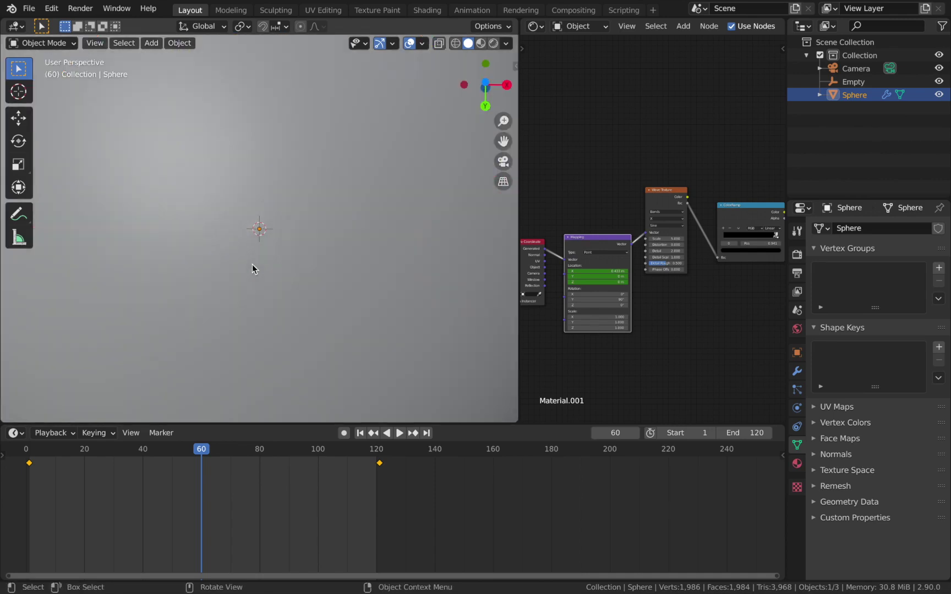
scroll(252, 264, down, 2)
scroll(250, 272, down, 5)
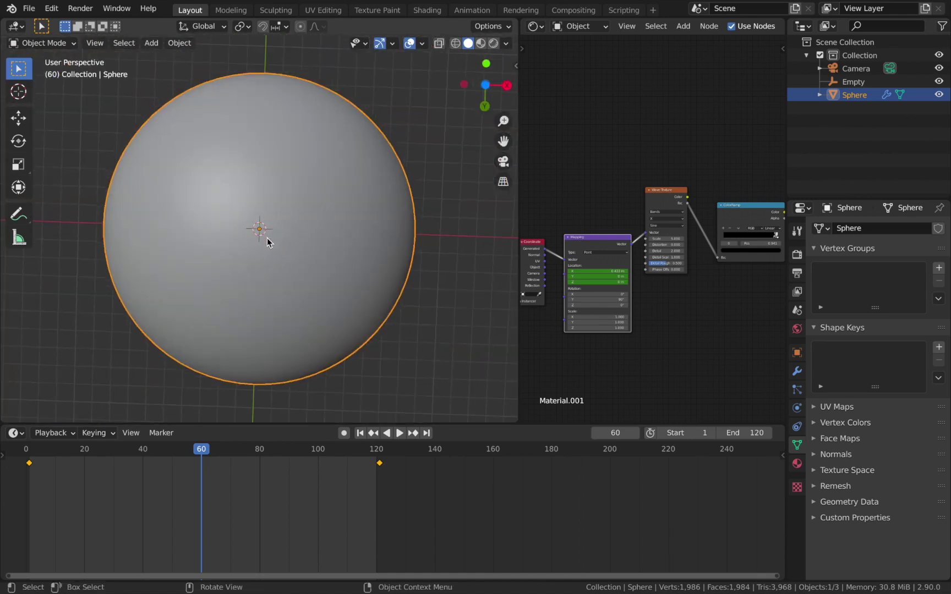
scroll(267, 238, down, 3)
key(Tab)
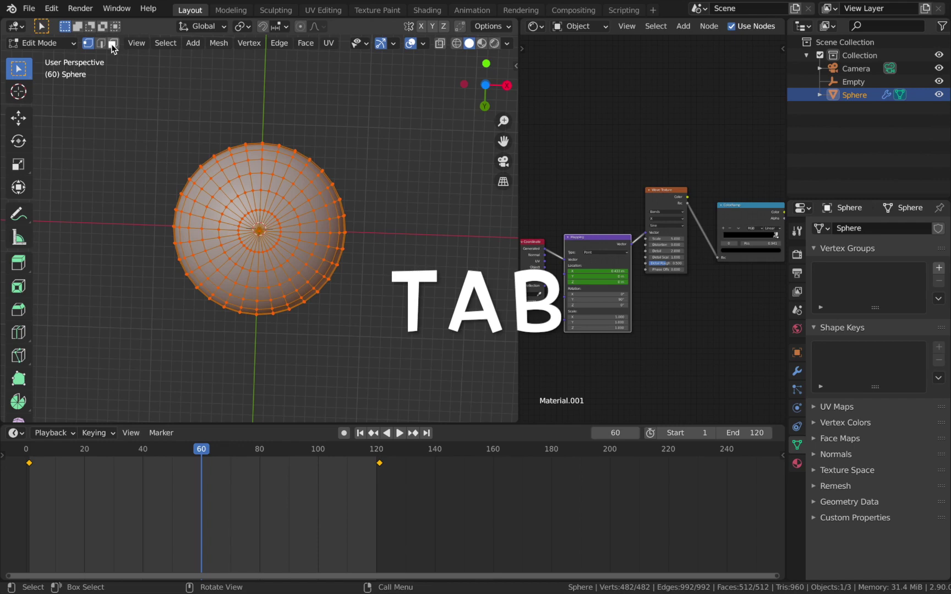
In Face select mode, deselect all and circle-select the 160 bottom-cap faces.
click(111, 43)
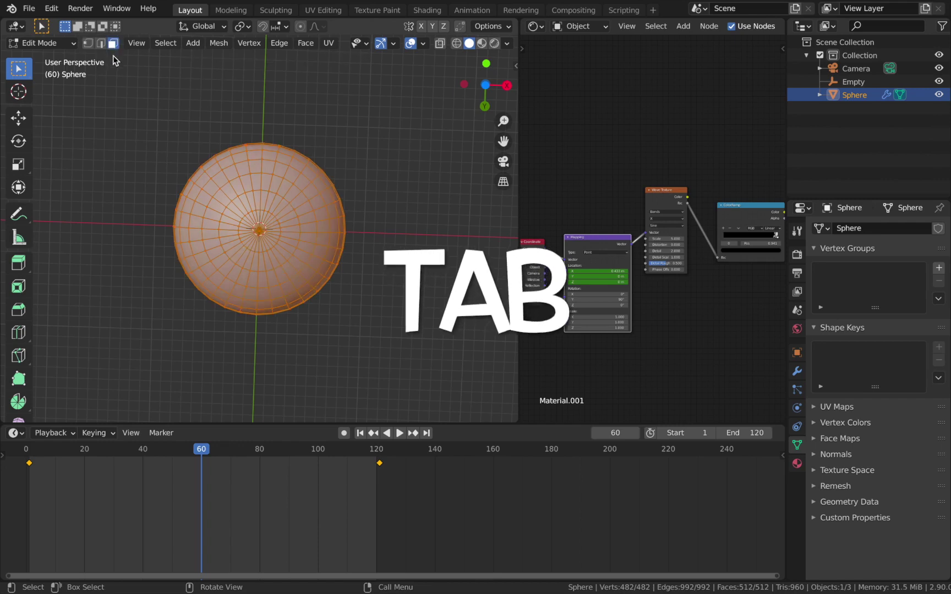
click(131, 112)
key(c)
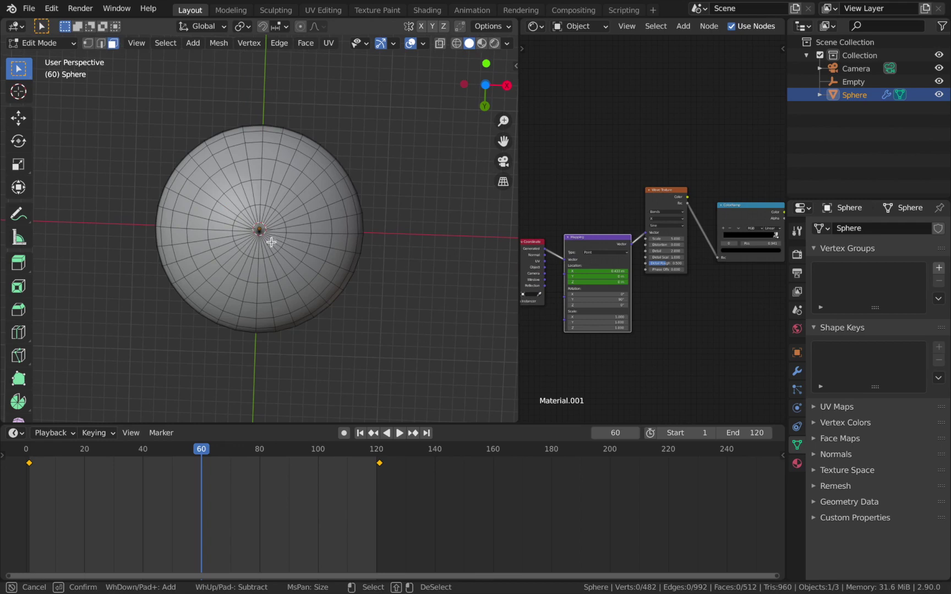
mouse_move(261, 245)
mouse_down()
mouse_move(274, 241)
mouse_move(271, 225)
mouse_move(249, 220)
mouse_move(246, 258)
mouse_move(257, 265)
mouse_move(292, 244)
mouse_move(276, 200)
mouse_up()
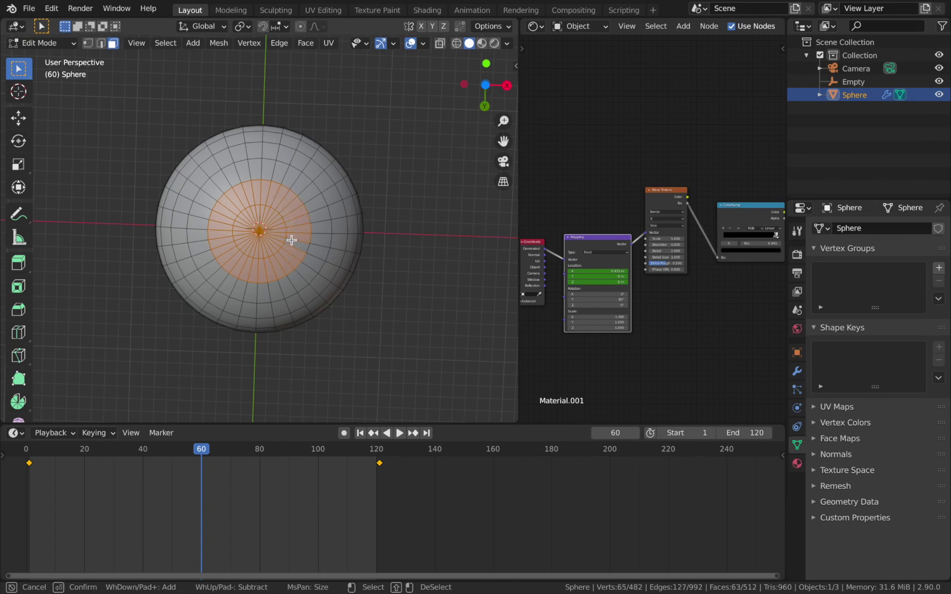
mouse_move(291, 240)
mouse_down()
mouse_move(229, 188)
mouse_move(274, 181)
mouse_move(300, 200)
mouse_move(273, 145)
mouse_move(323, 173)
mouse_move(339, 210)
mouse_move(343, 195)
mouse_move(319, 307)
mouse_move(279, 269)
mouse_move(320, 299)
mouse_up()
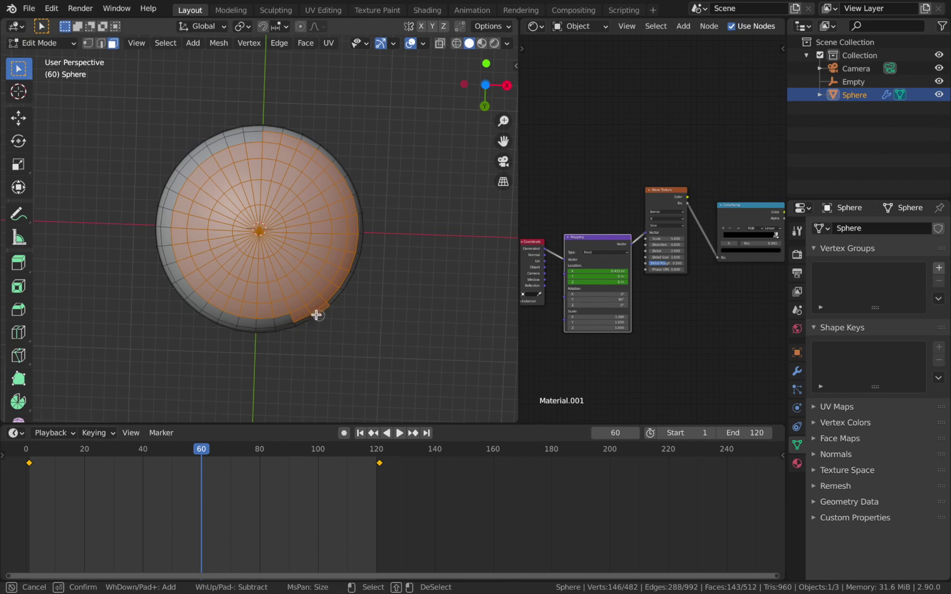
mouse_move(316, 314)
mouse_down()
mouse_move(218, 306)
mouse_move(188, 268)
mouse_move(188, 276)
mouse_move(171, 220)
mouse_move(192, 176)
mouse_move(305, 243)
mouse_up()
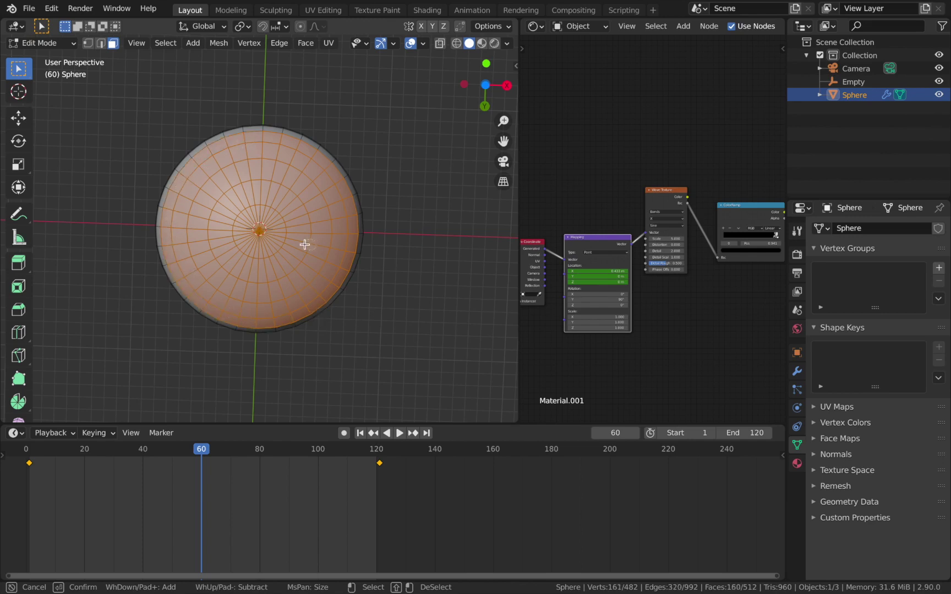
key(Escape)
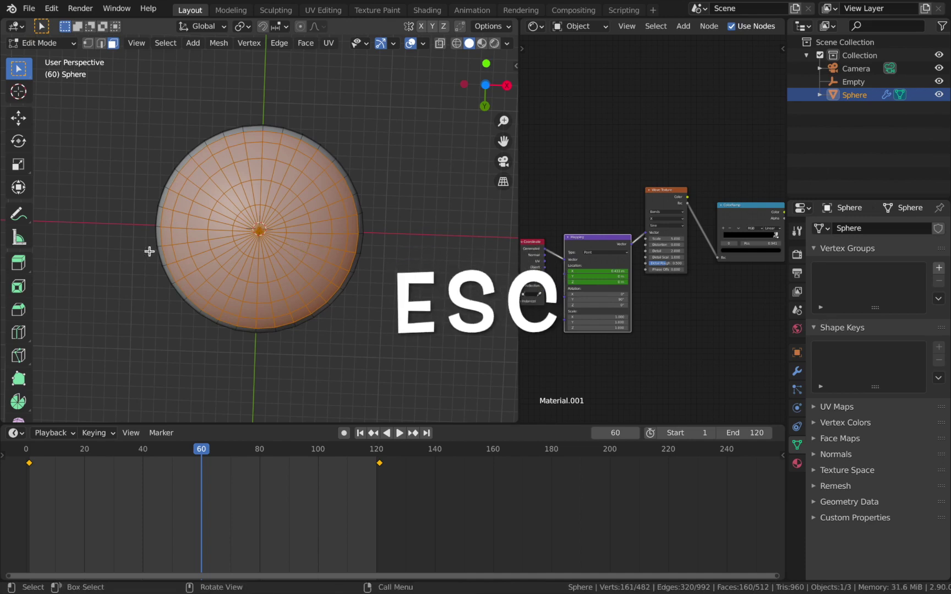
Add a second slot with Material.002, a copy of Material.001, assigned to the selected faces.
click(797, 464)
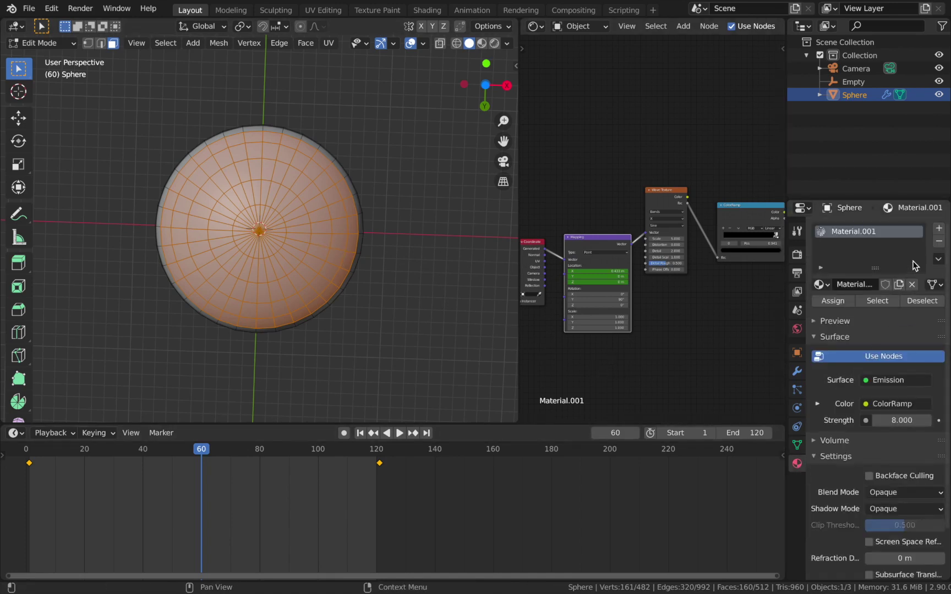
click(939, 230)
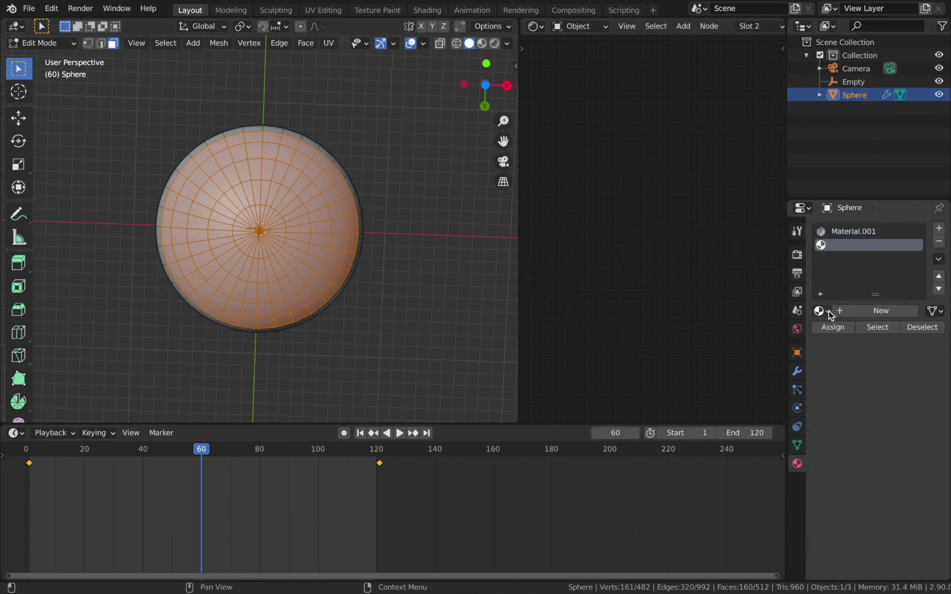
click(821, 311)
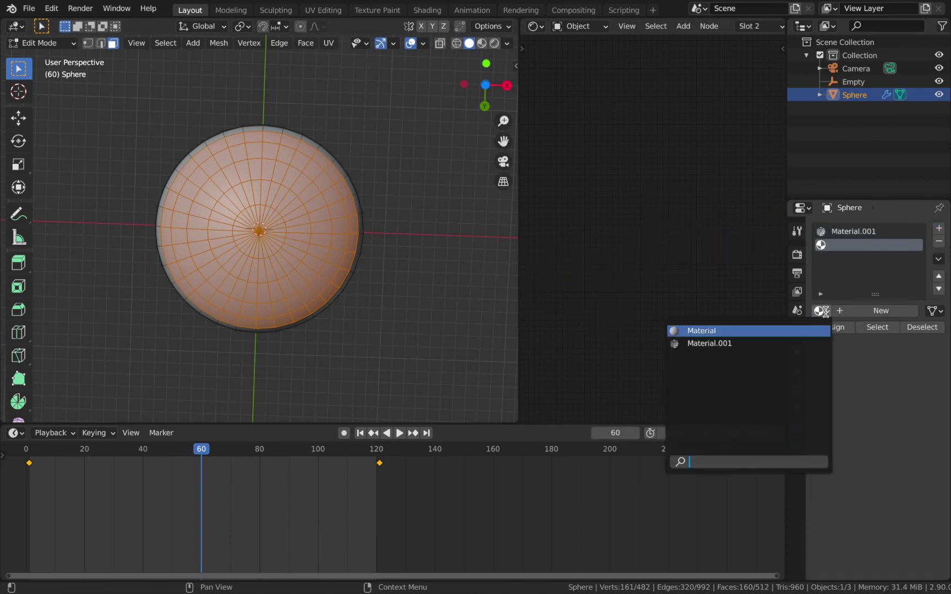
click(761, 343)
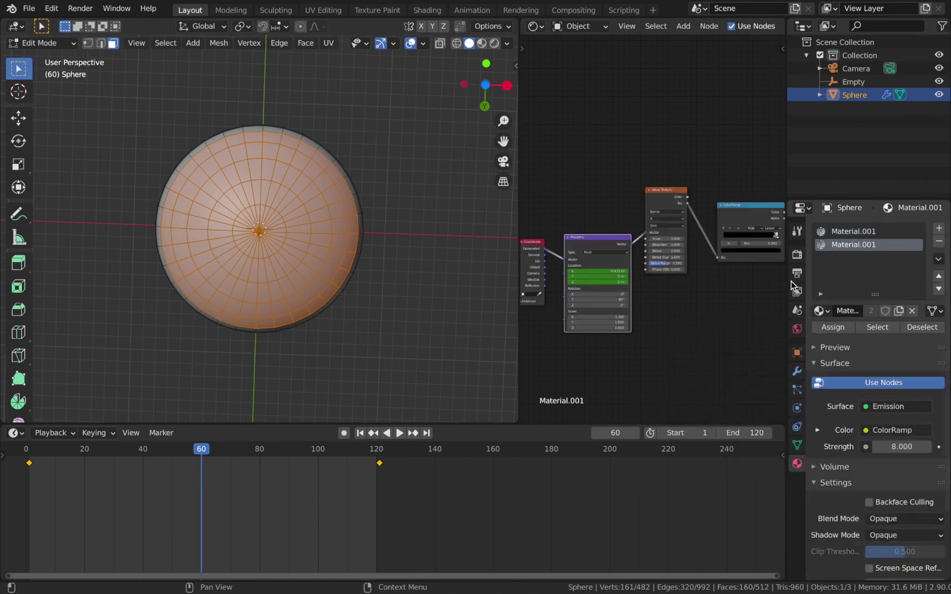
click(898, 312)
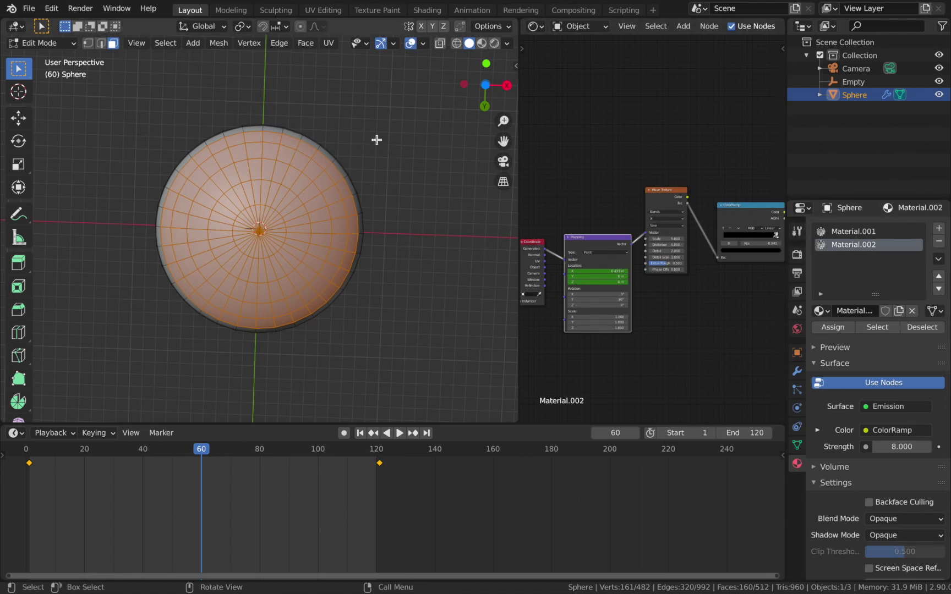
click(835, 330)
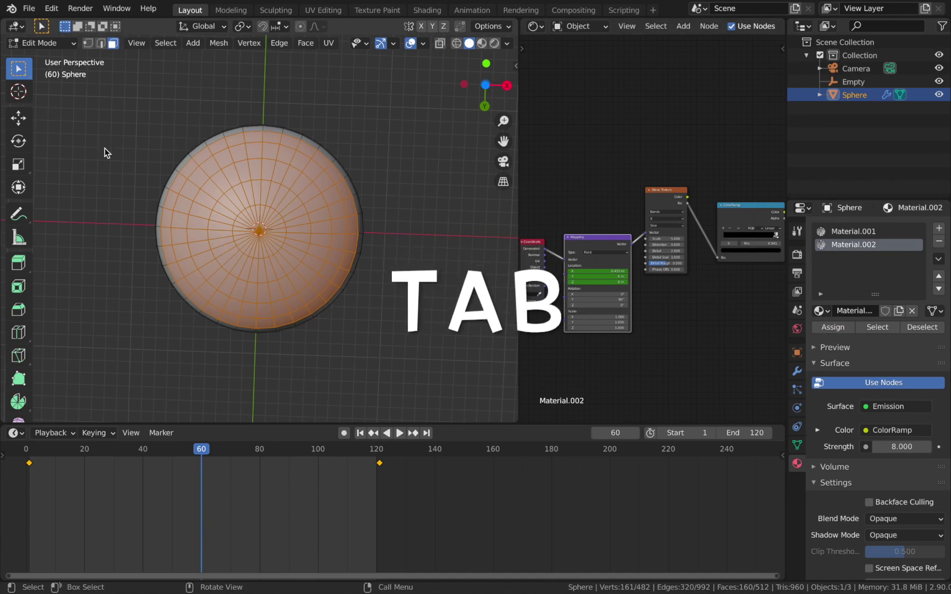
key(Tab)
Switch to the camera view in Rendered shading.
key(KP_0)
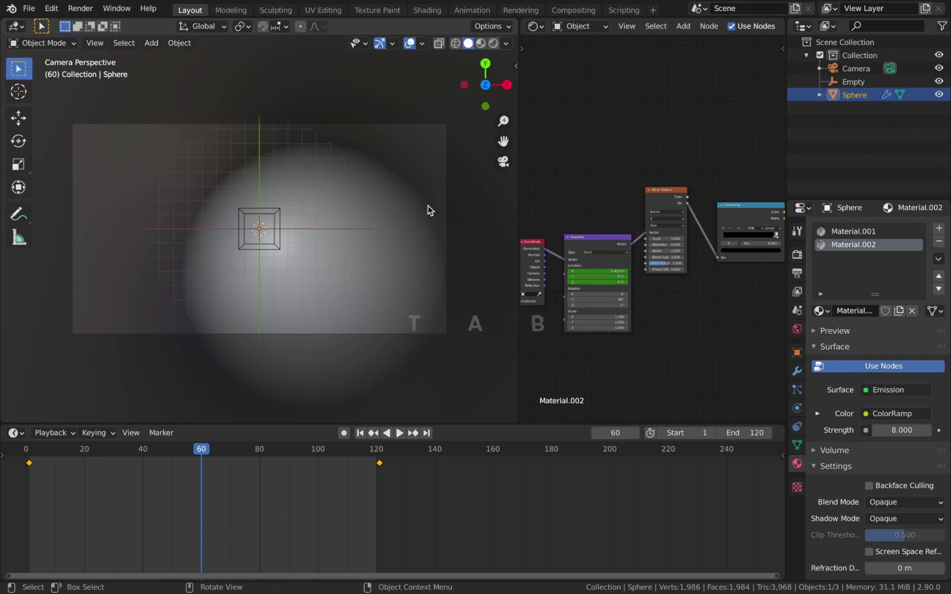
key(z)
key(8)
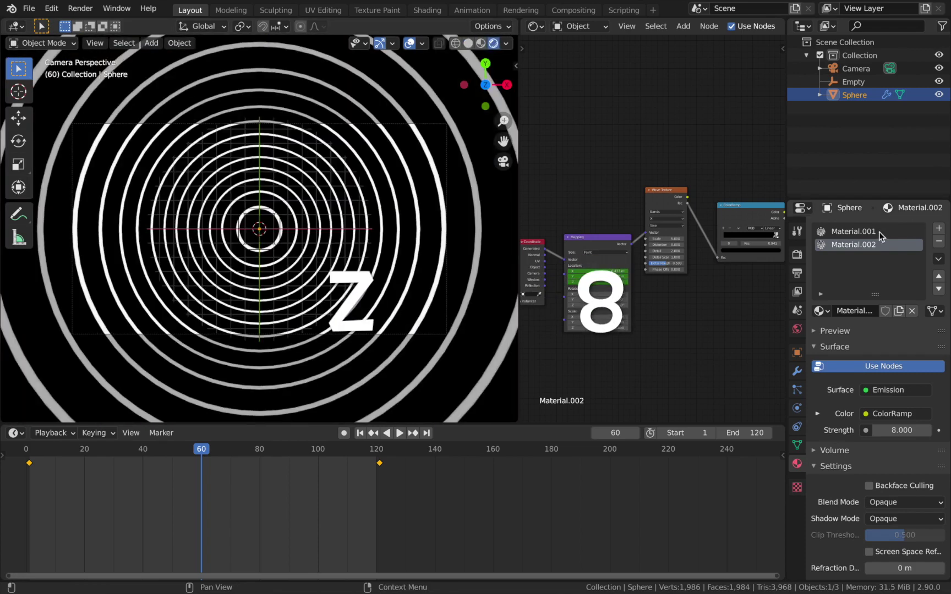
Try a new ramp stop colour on Material.002, undo it, and show Material.001's nodes.
click(870, 235)
click(871, 244)
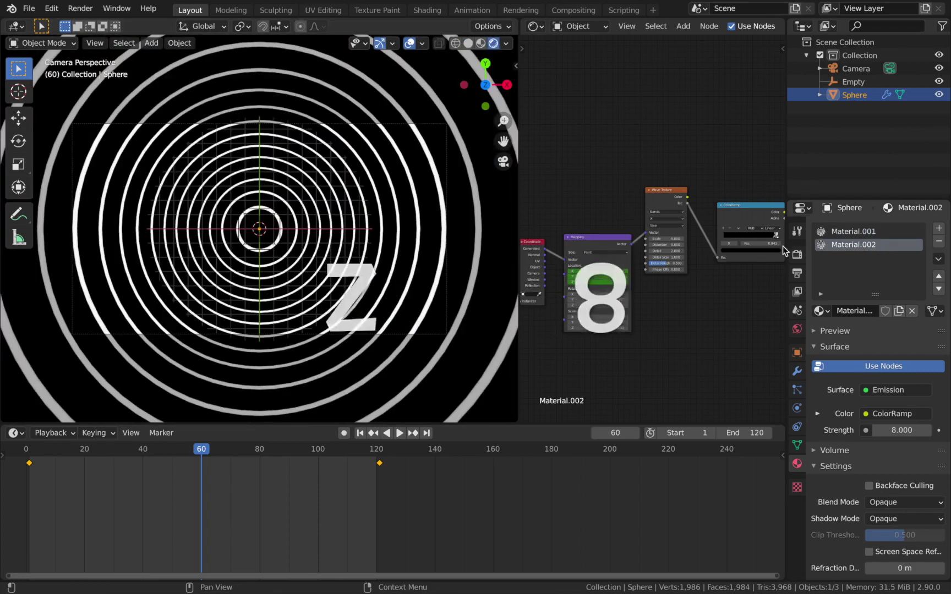
scroll(729, 295, up, 3)
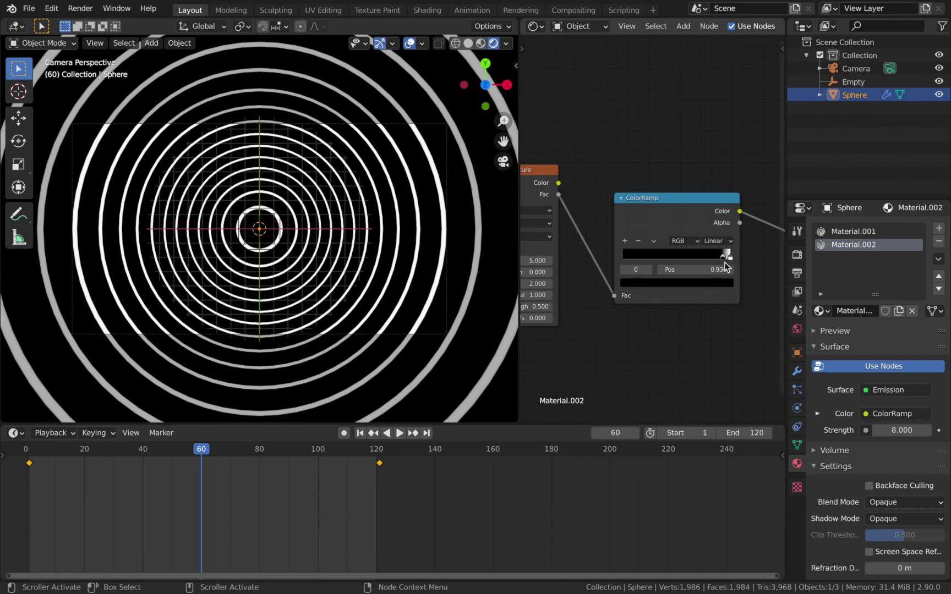
click(725, 282)
drag(656, 138, 682, 203)
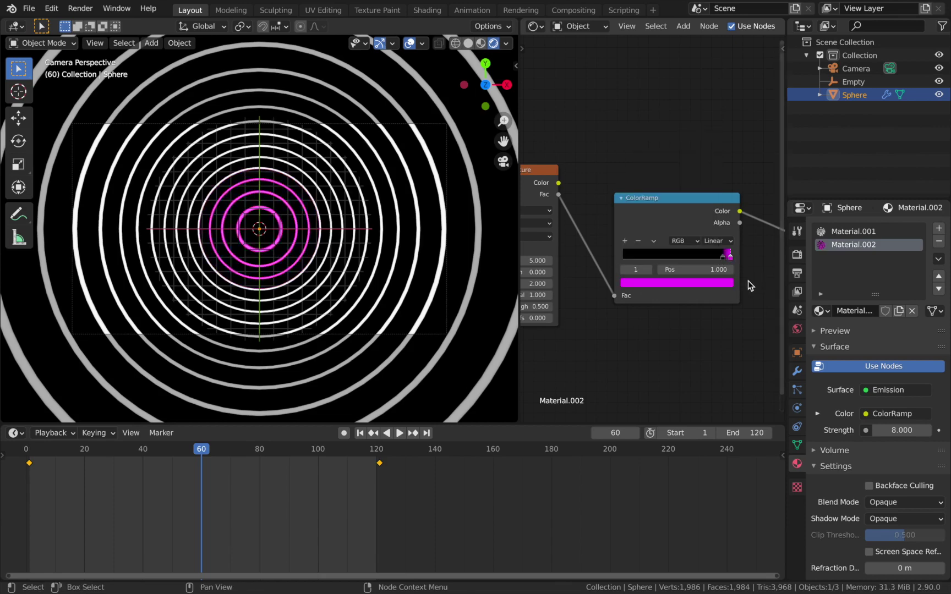
key(ctrl+z)
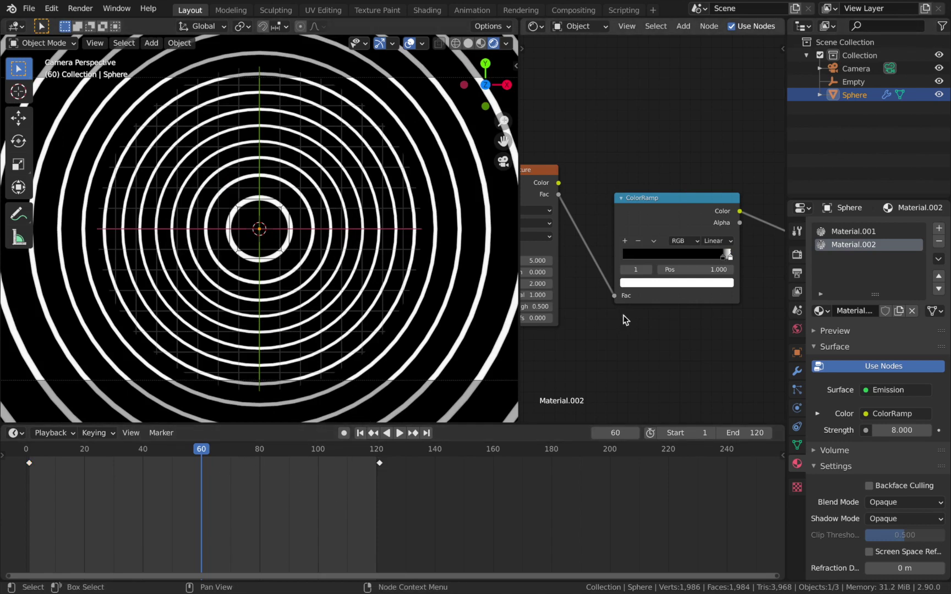
click(863, 232)
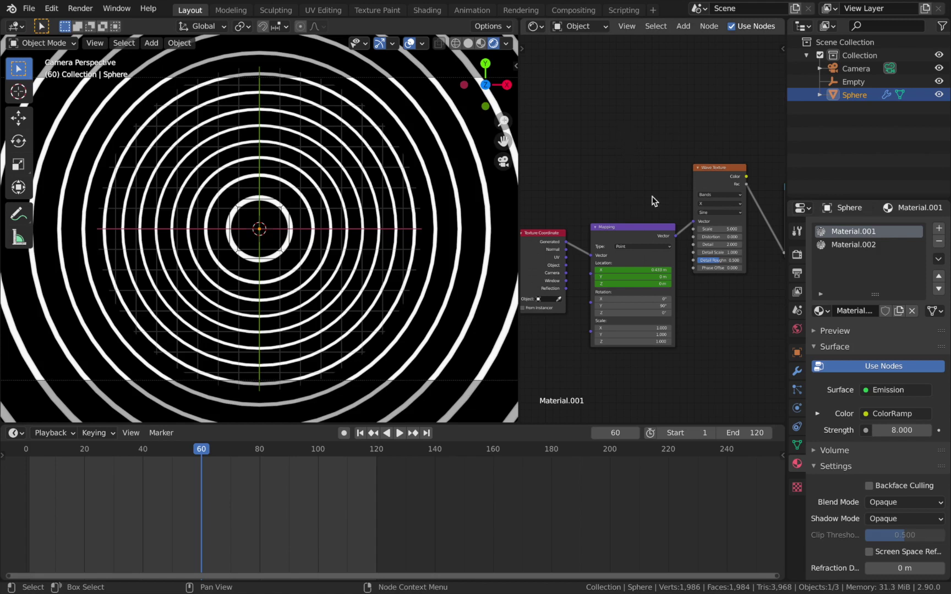
Swap Material.002's Mapping keyframes between frames 1 and 120.
click(850, 247)
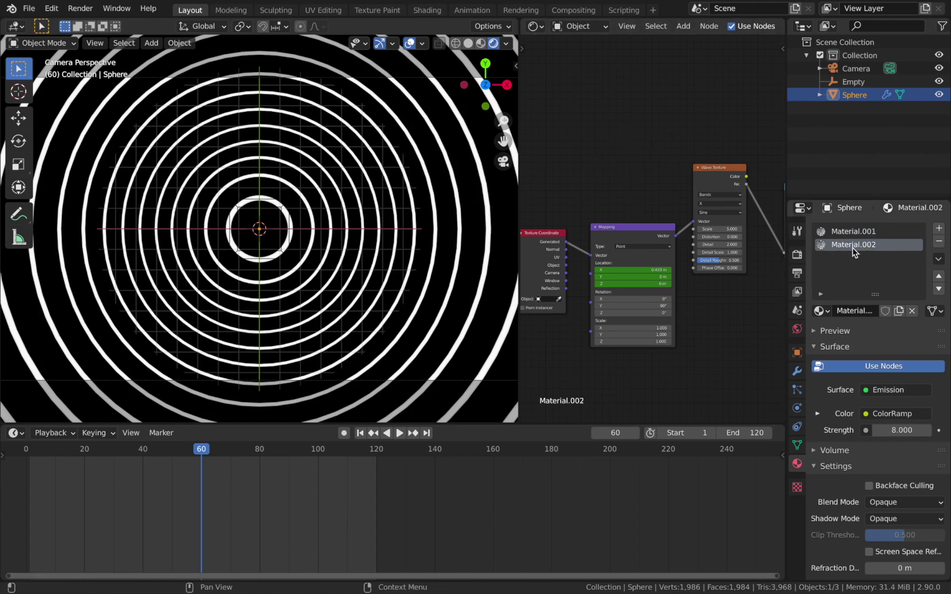
click(626, 229)
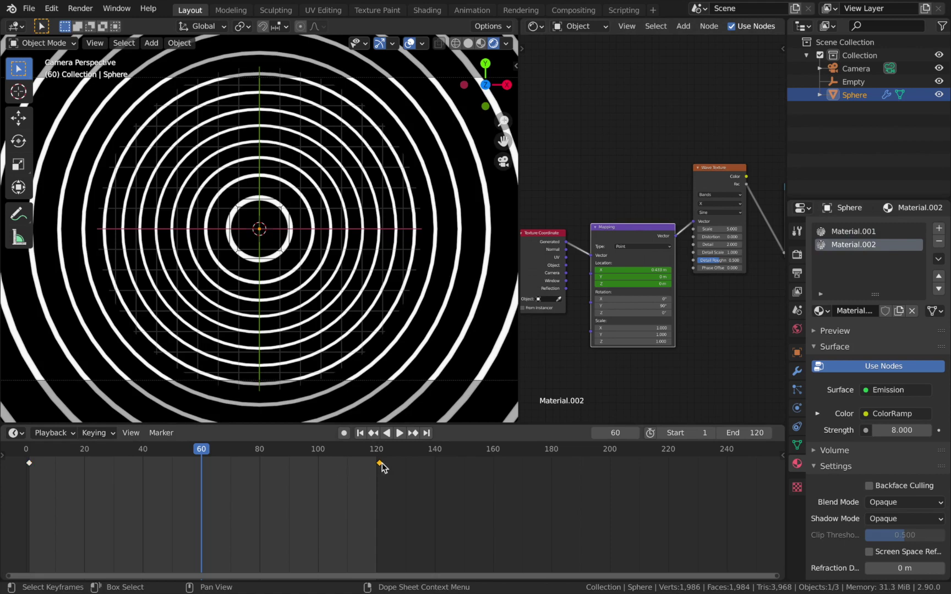
key(g)
click(228, 477)
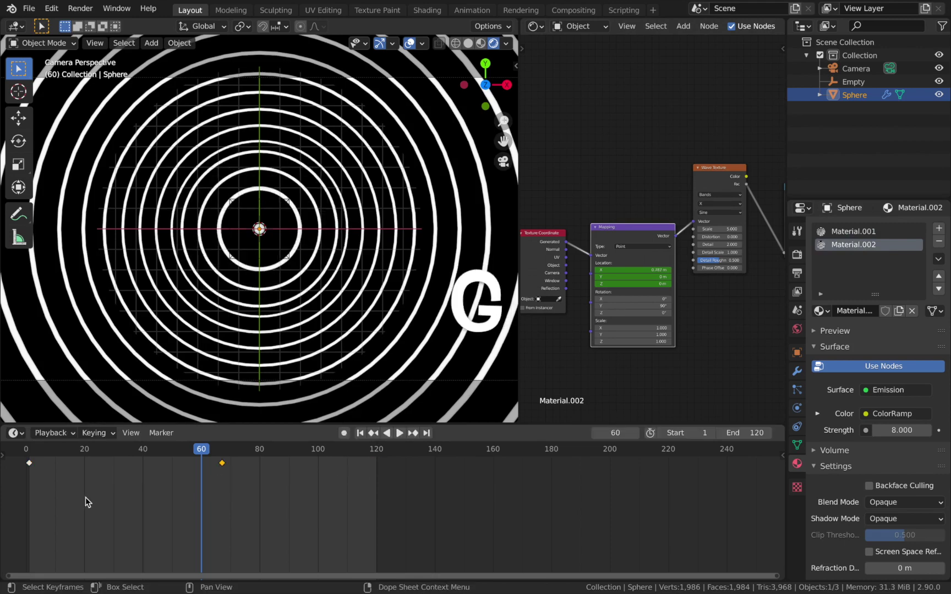
key(ctrl+i)
key(g)
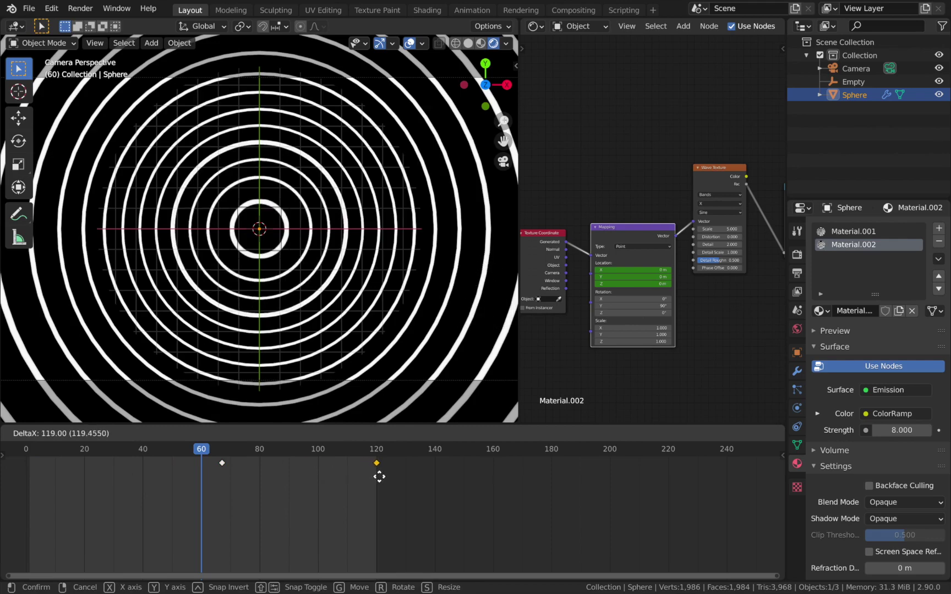
click(379, 477)
Play the reversed ring animation with overlays hidden, stopping at frame 48.
key(space)
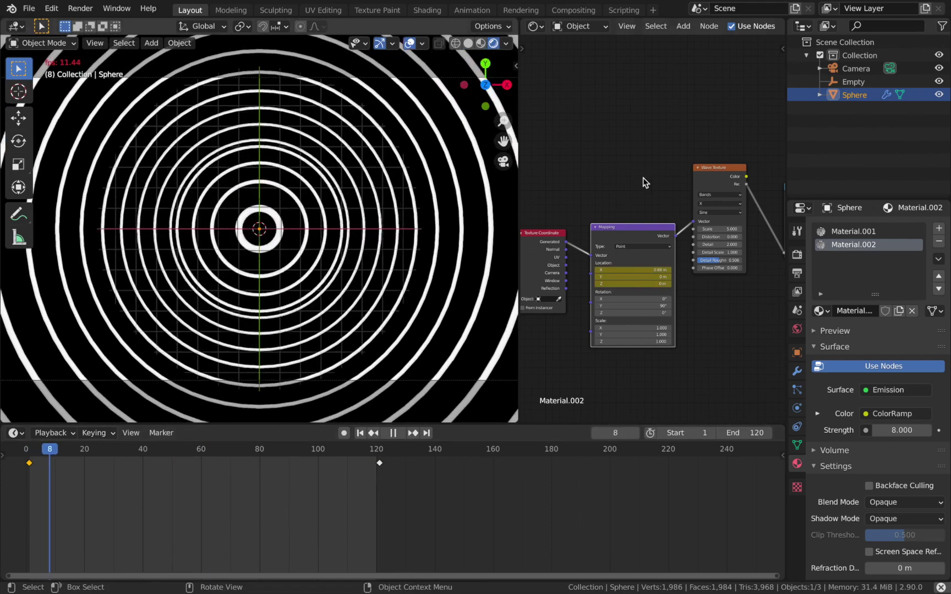
key(shift+alt+z)
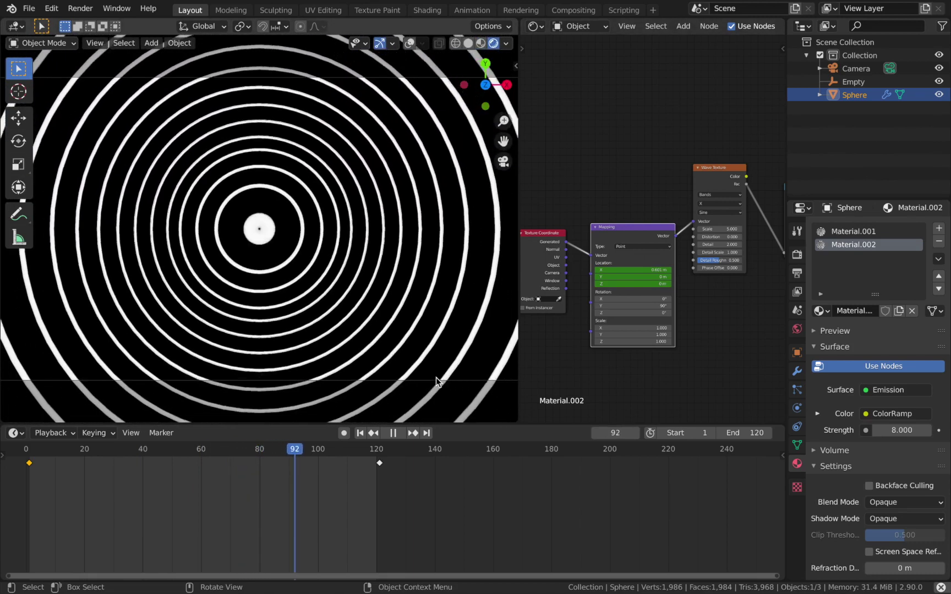
key(space)
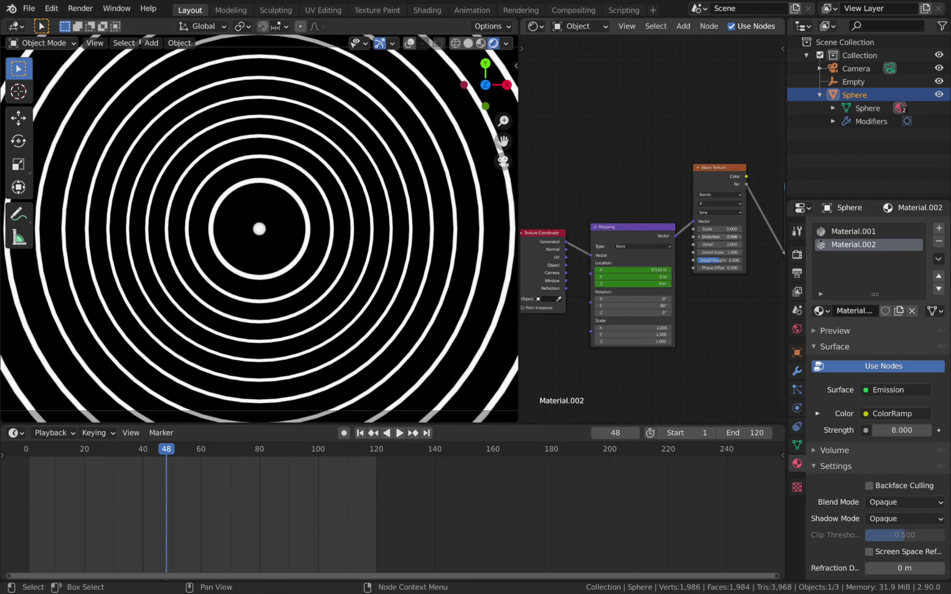
drag(718, 237, 732, 236)
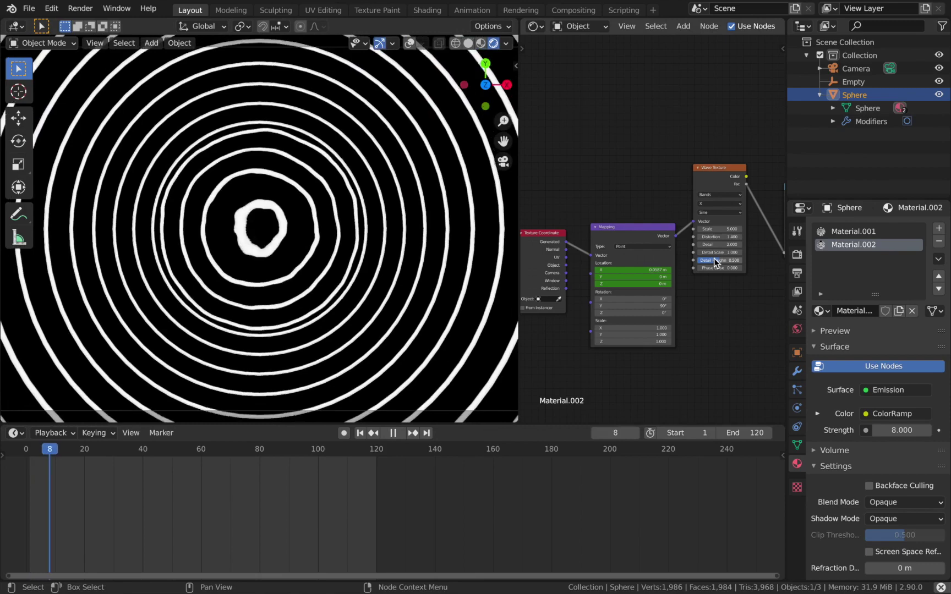
mouse_move(715, 237)
mouse_down()
mouse_move(650, 237)
mouse_move(723, 238)
mouse_up()
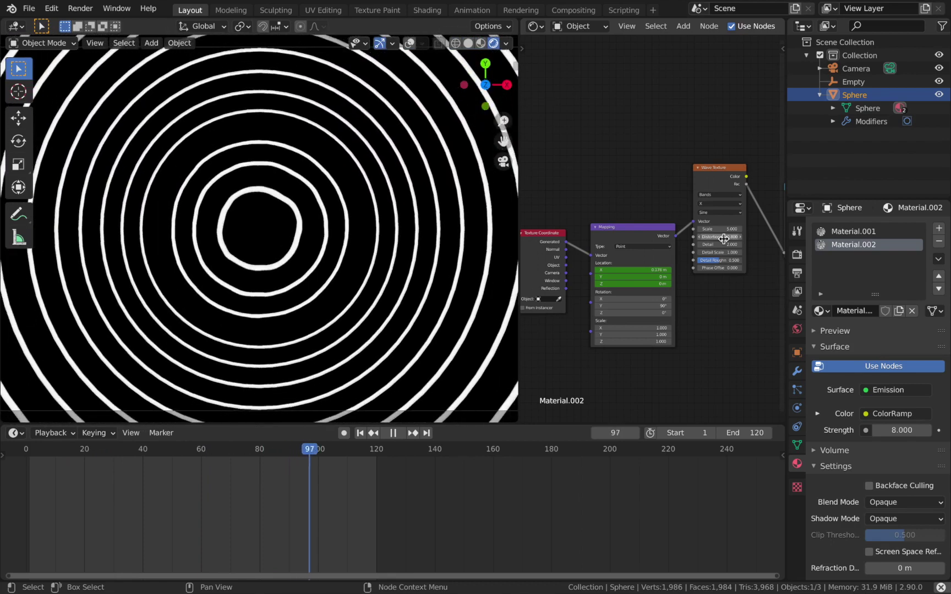
key(ctrl+z)
key(space)
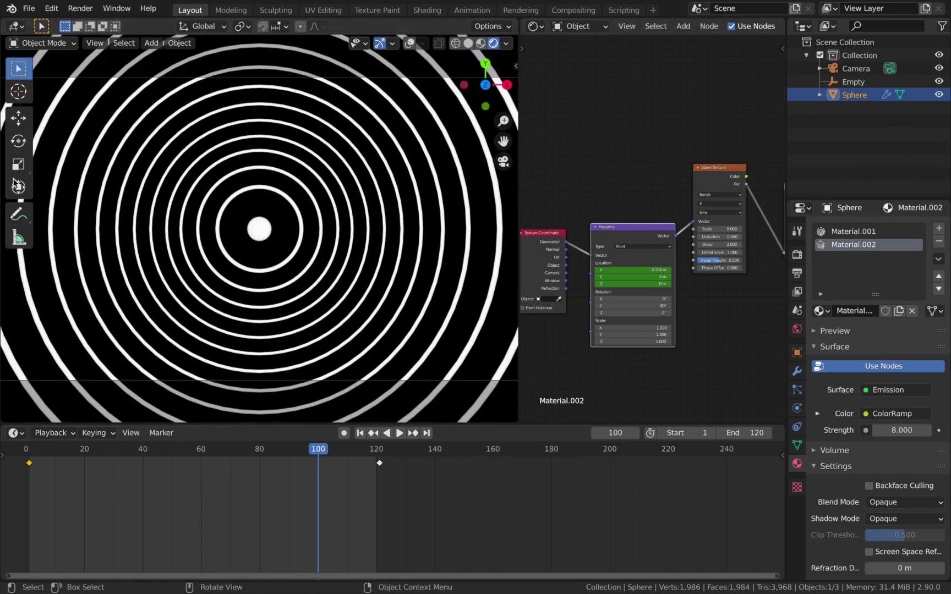
Set the render output location to the tutorials folder.
click(798, 274)
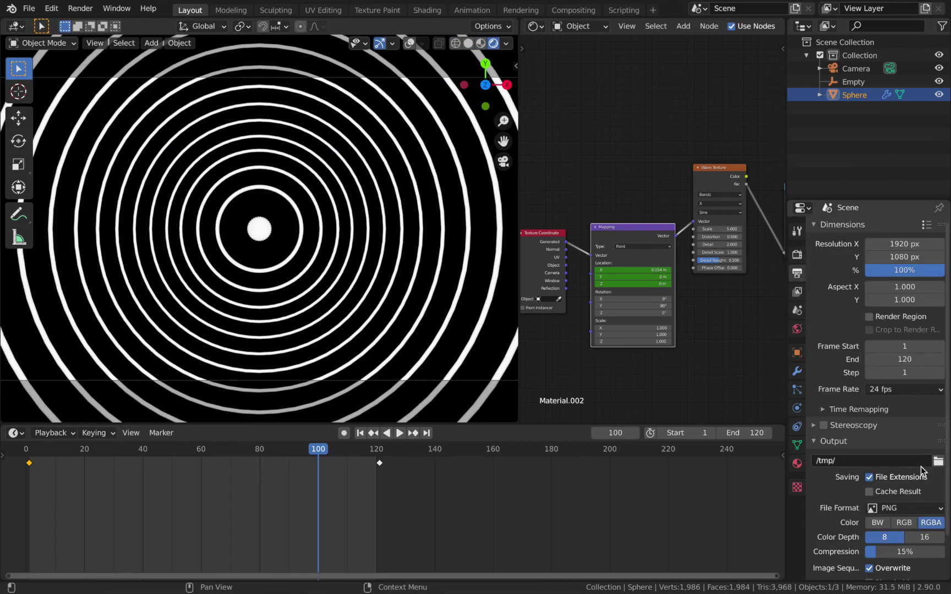
click(937, 462)
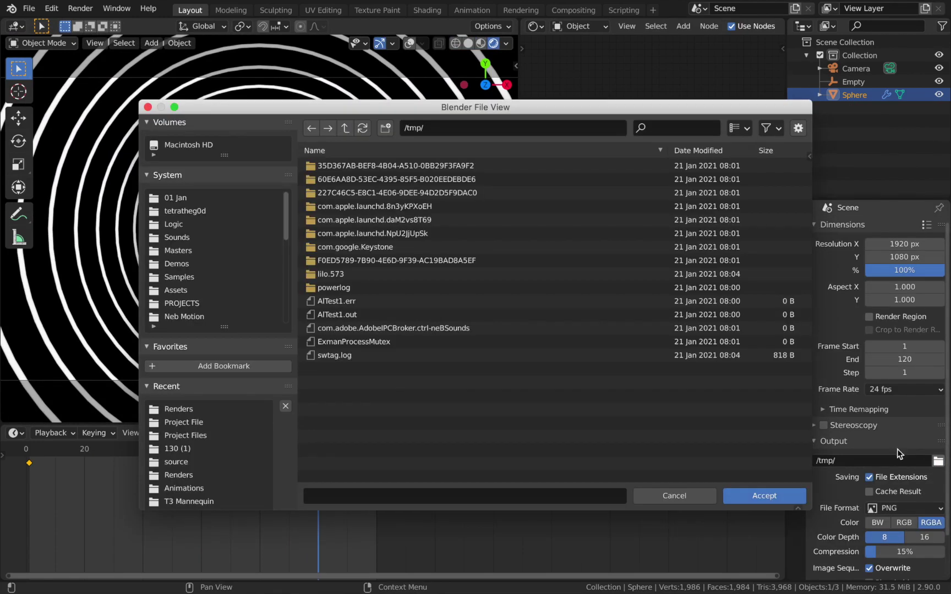
click(181, 275)
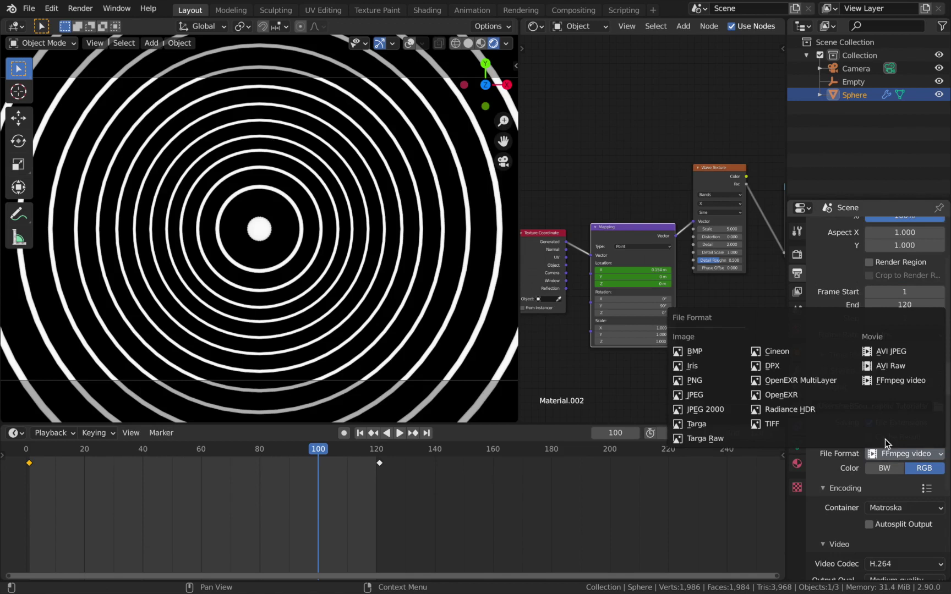
Set output to FFmpeg video, MPEG-4 container, Perceptually lossless quality.
click(890, 387)
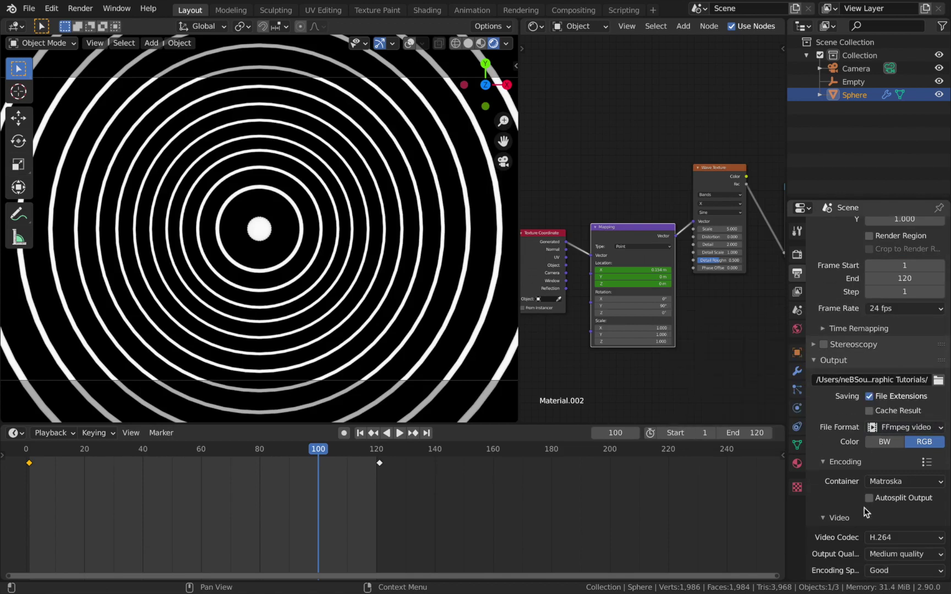
click(880, 482)
click(880, 437)
scroll(842, 554, down, 2)
click(883, 501)
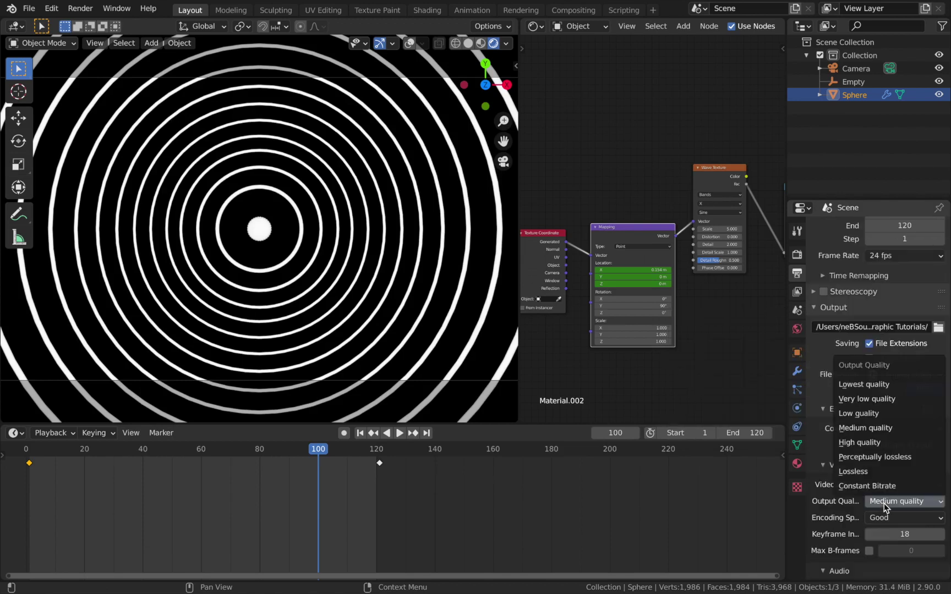
click(898, 457)
Keep Eevee as the render engine.
click(797, 255)
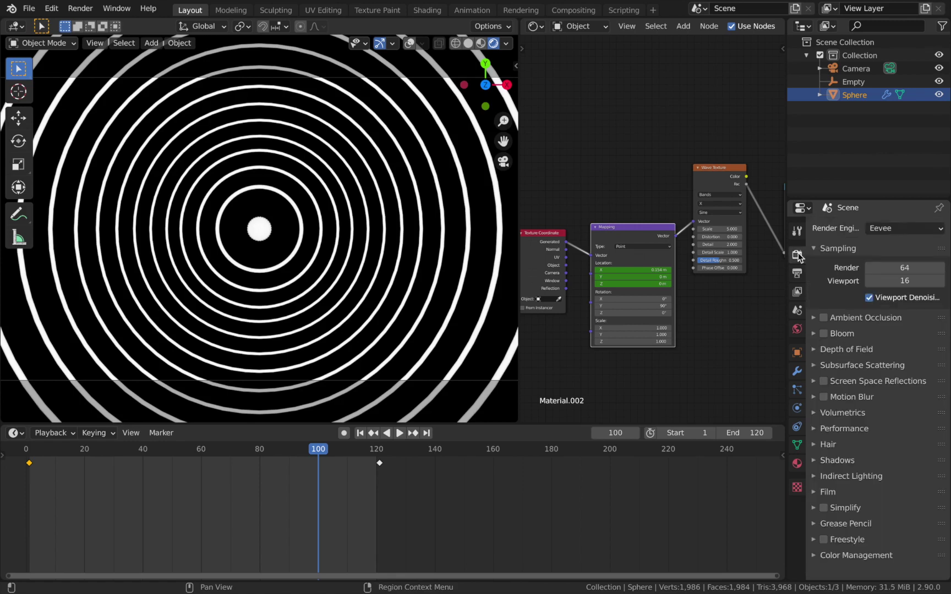
click(898, 236)
click(895, 240)
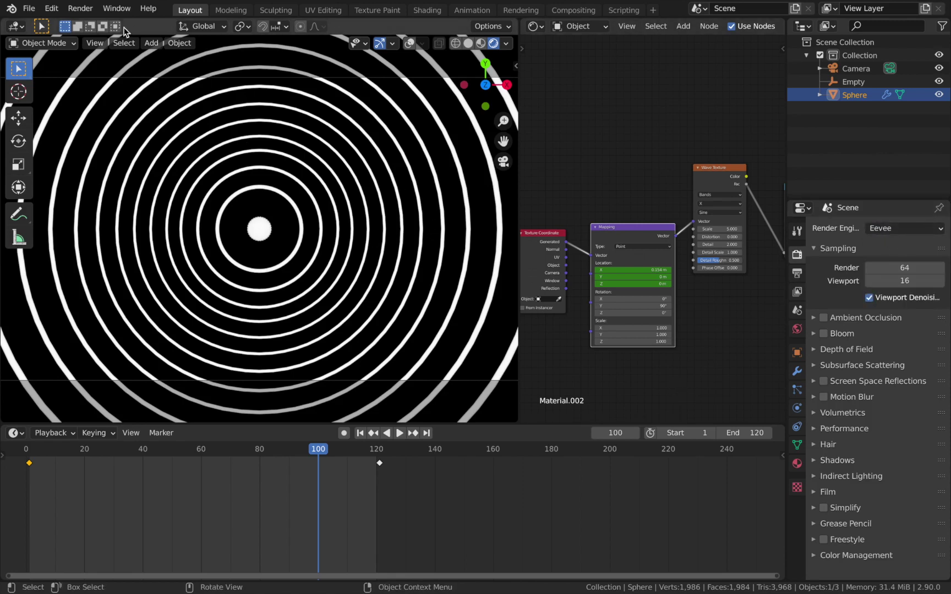
Open the Render menu to reach Render Animation for the MPEG-4 video output.
click(80, 8)
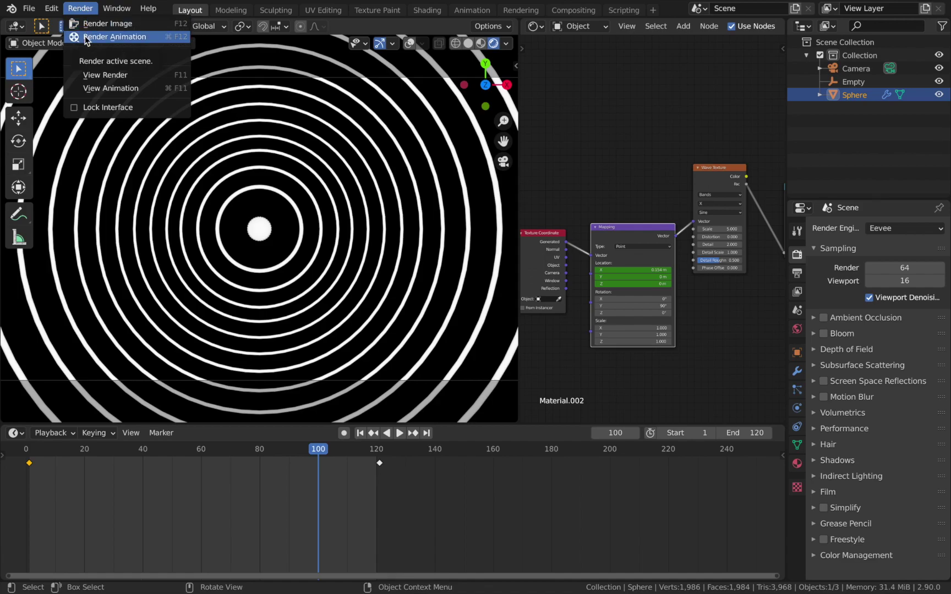